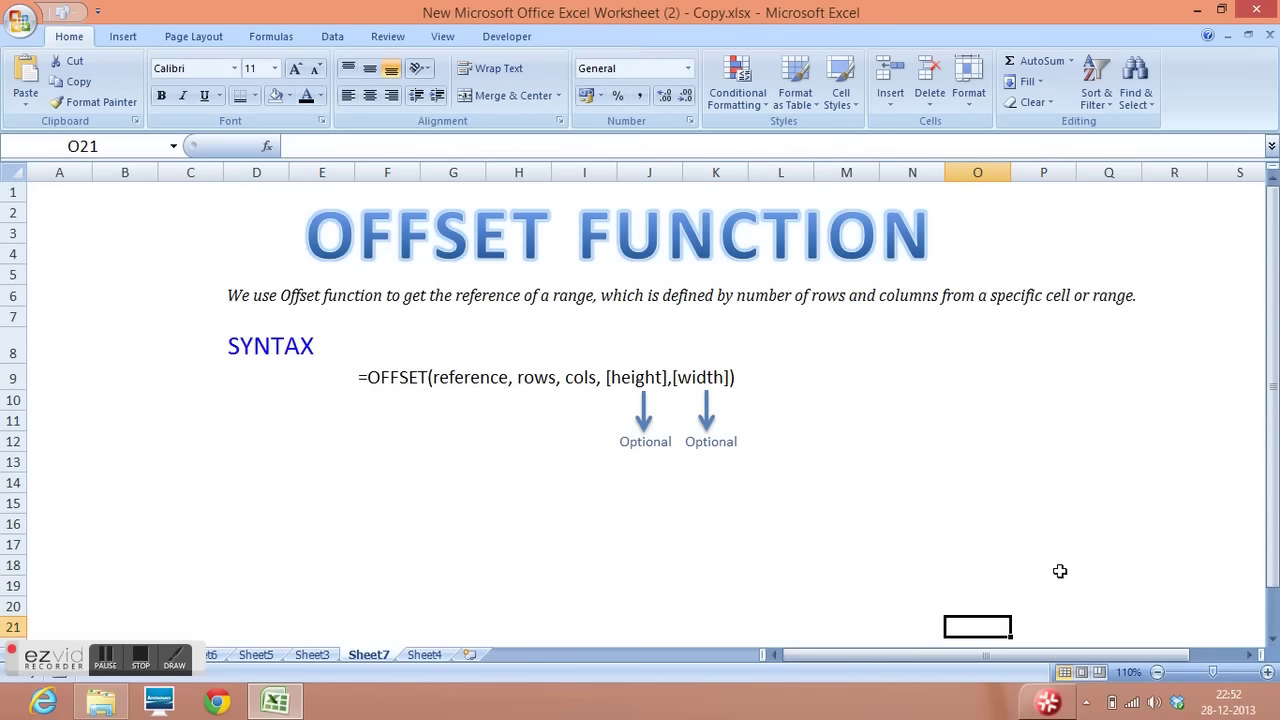
# - Switch to Sheet4 with the Day, Earning and Expense table
pyautogui.click(752, 566)
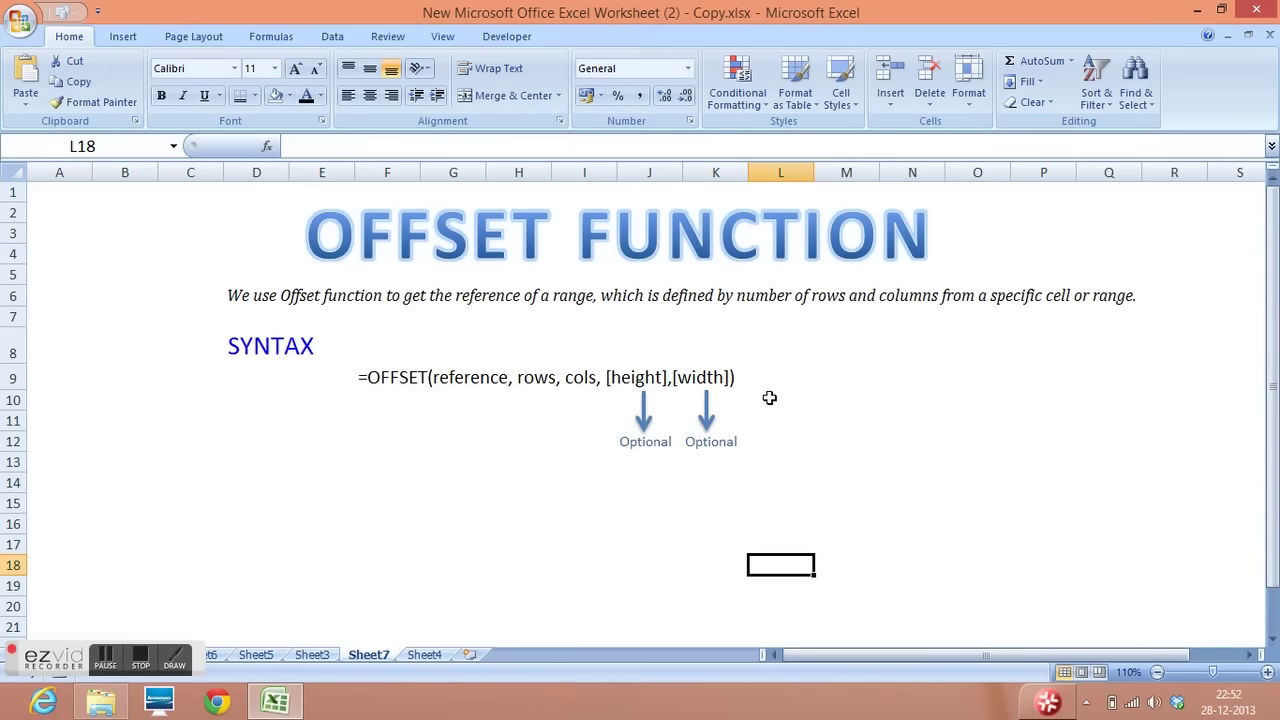
pyautogui.click(427, 662)
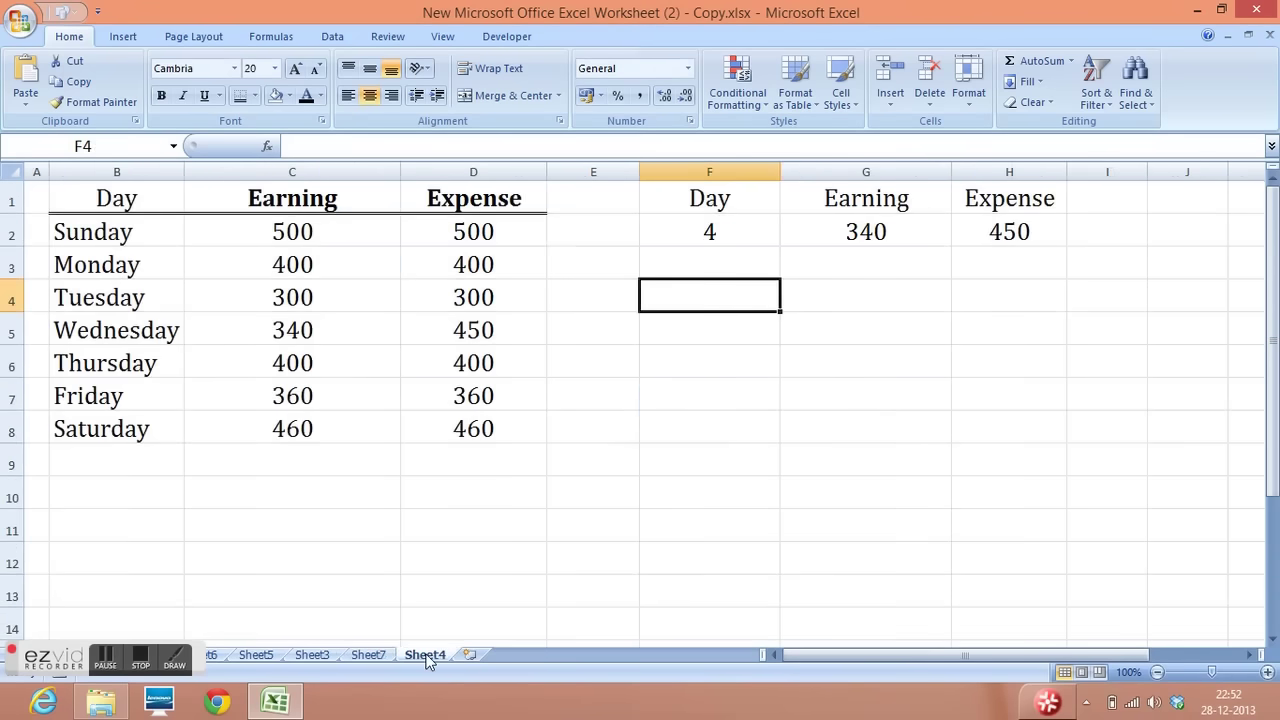
pyautogui.click(563, 553)
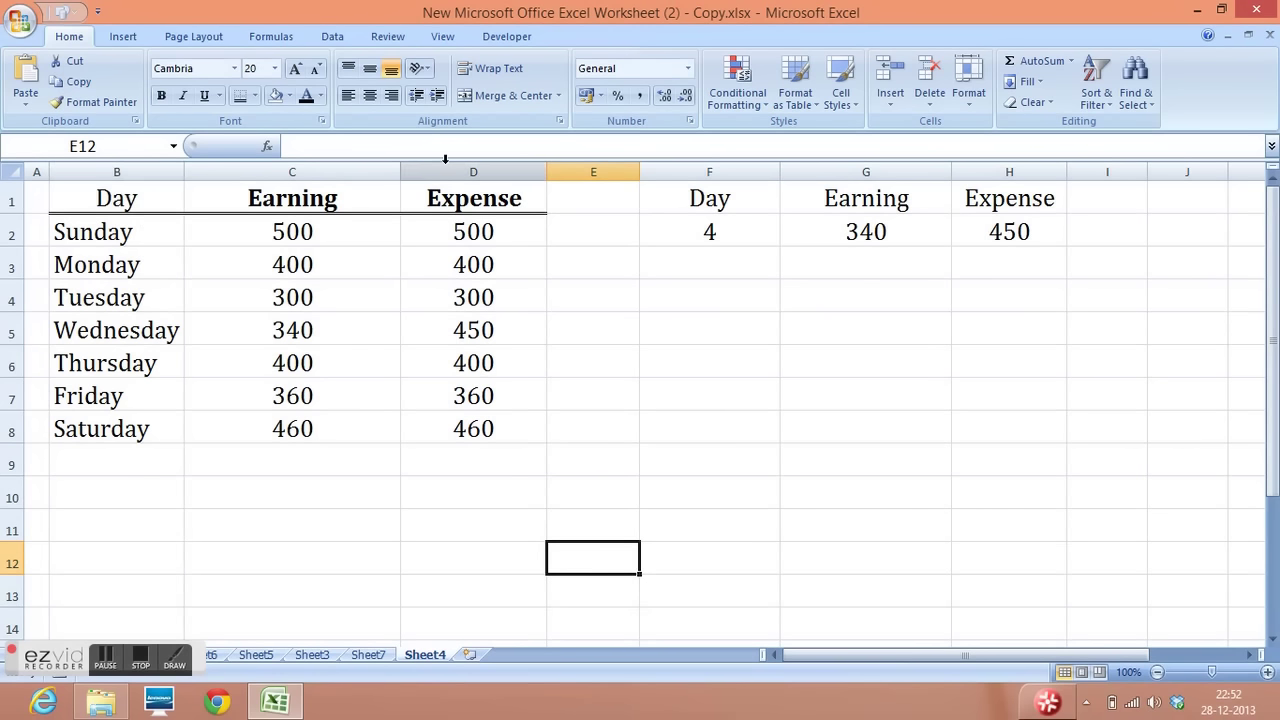
pyautogui.click(447, 497)
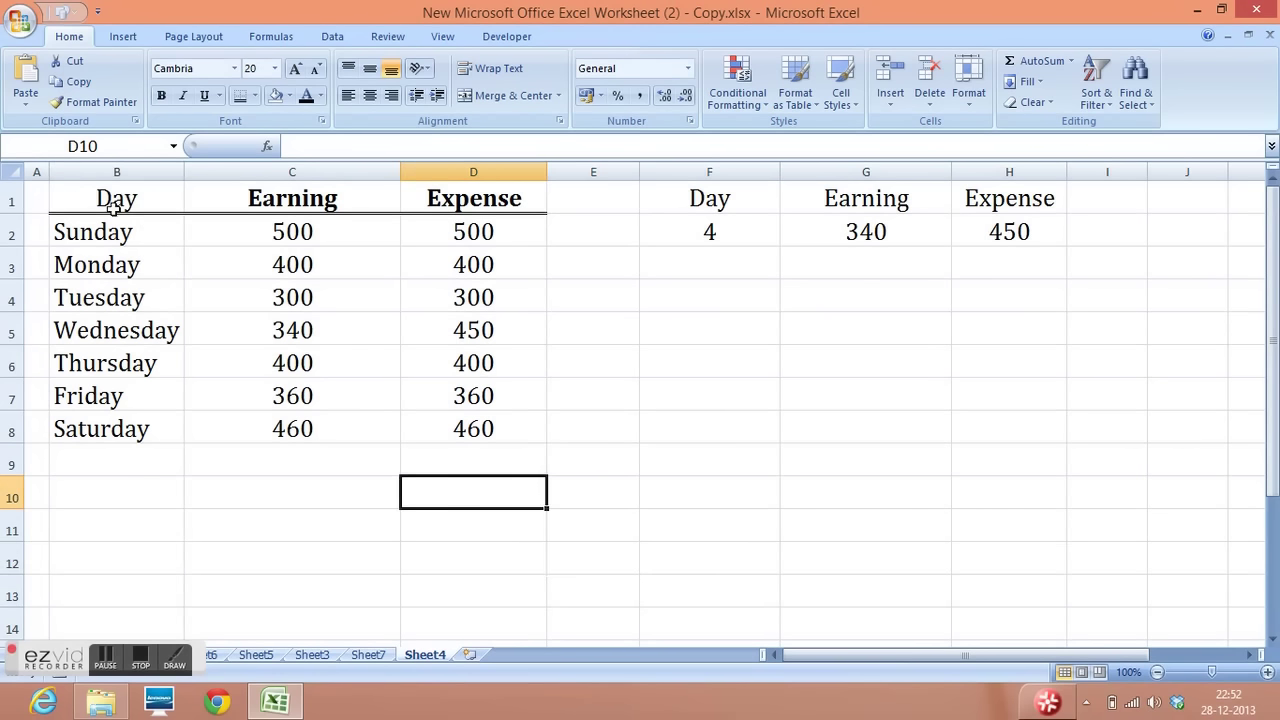
# - Fill the Monday cell B3 in the Day column with standard yellow
pyautogui.click(107, 263)
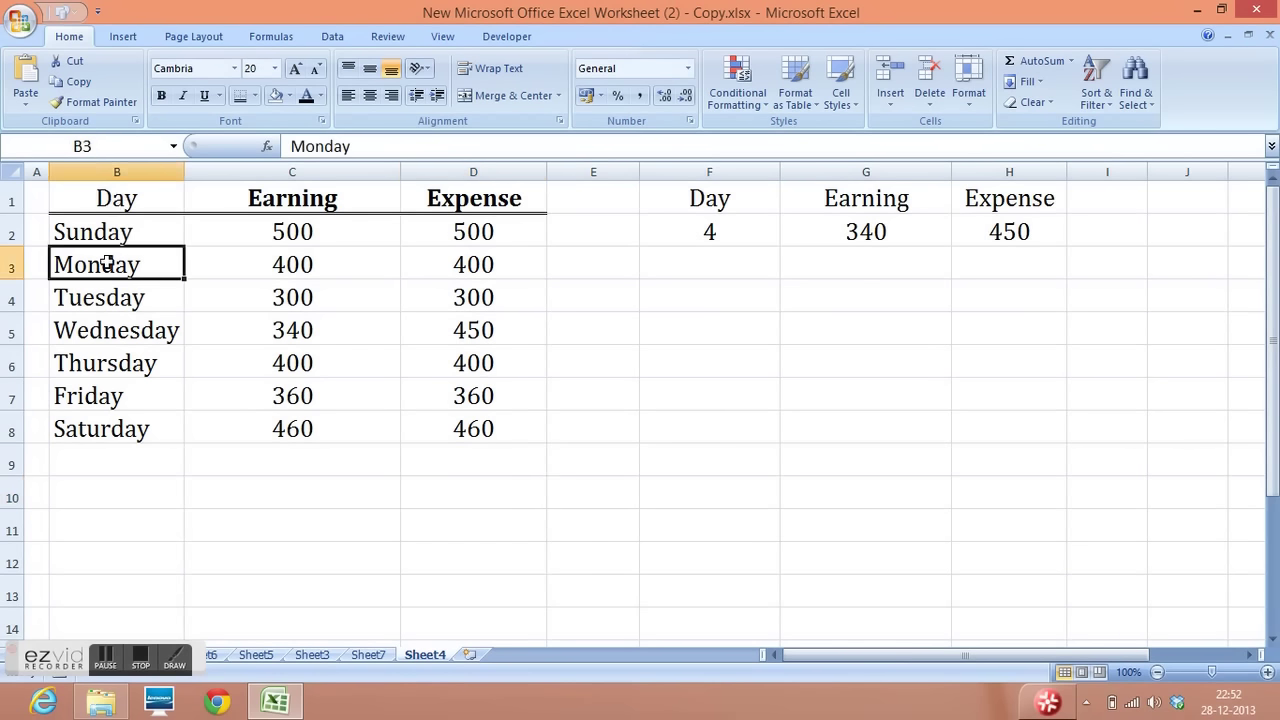
pyautogui.click(289, 96)
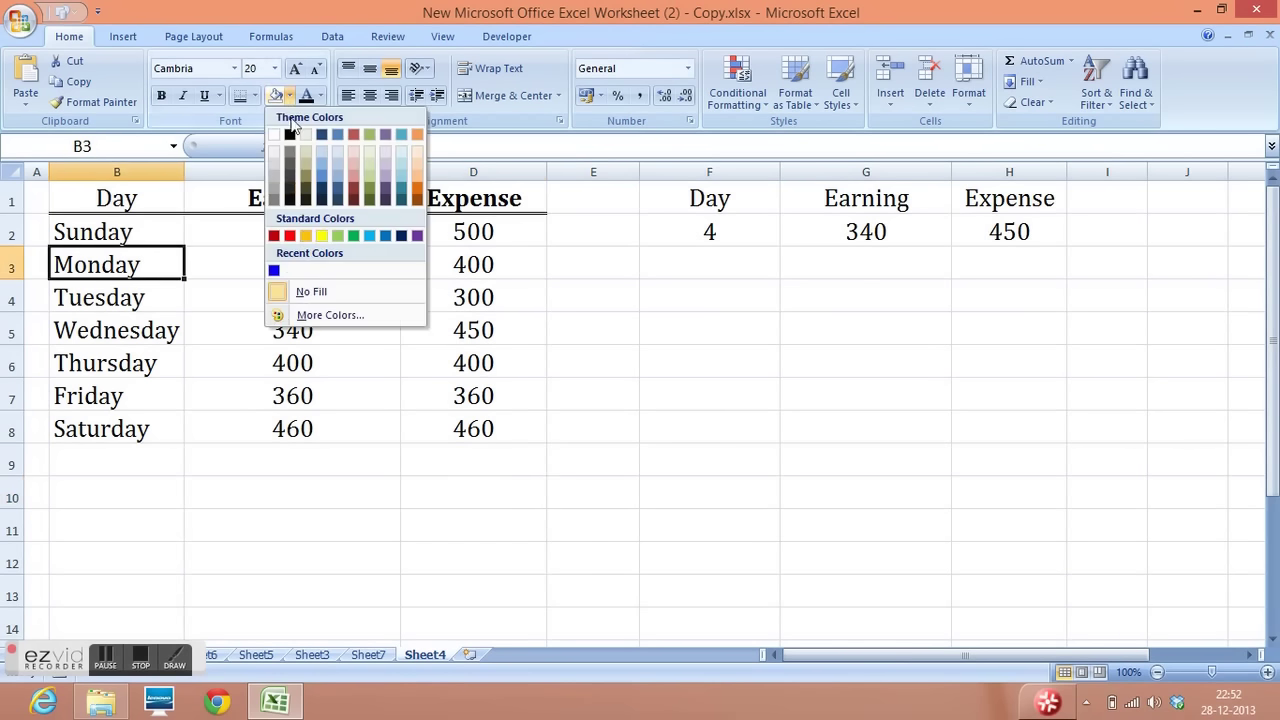
pyautogui.click(321, 236)
# - Enter =OFFSET(B1,2,0) in cell D10 below the table and fill that cell with yellow
pyautogui.click(451, 496)
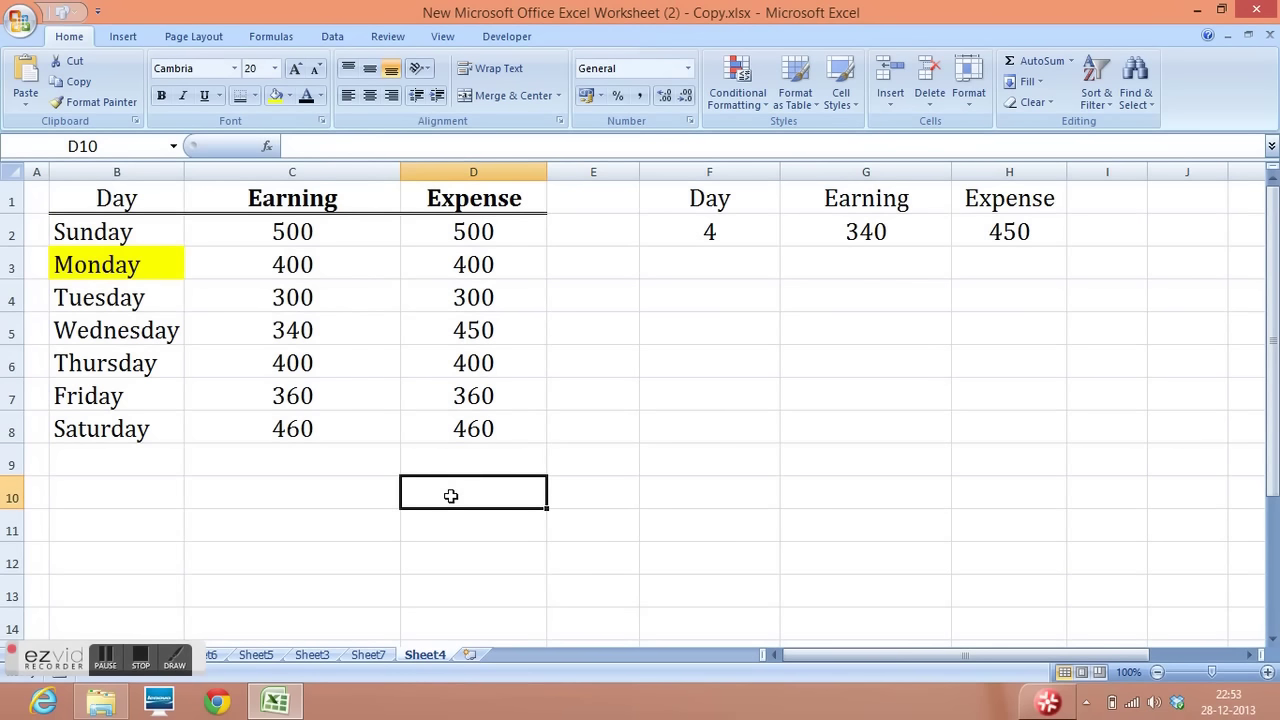
pyautogui.write('=o')
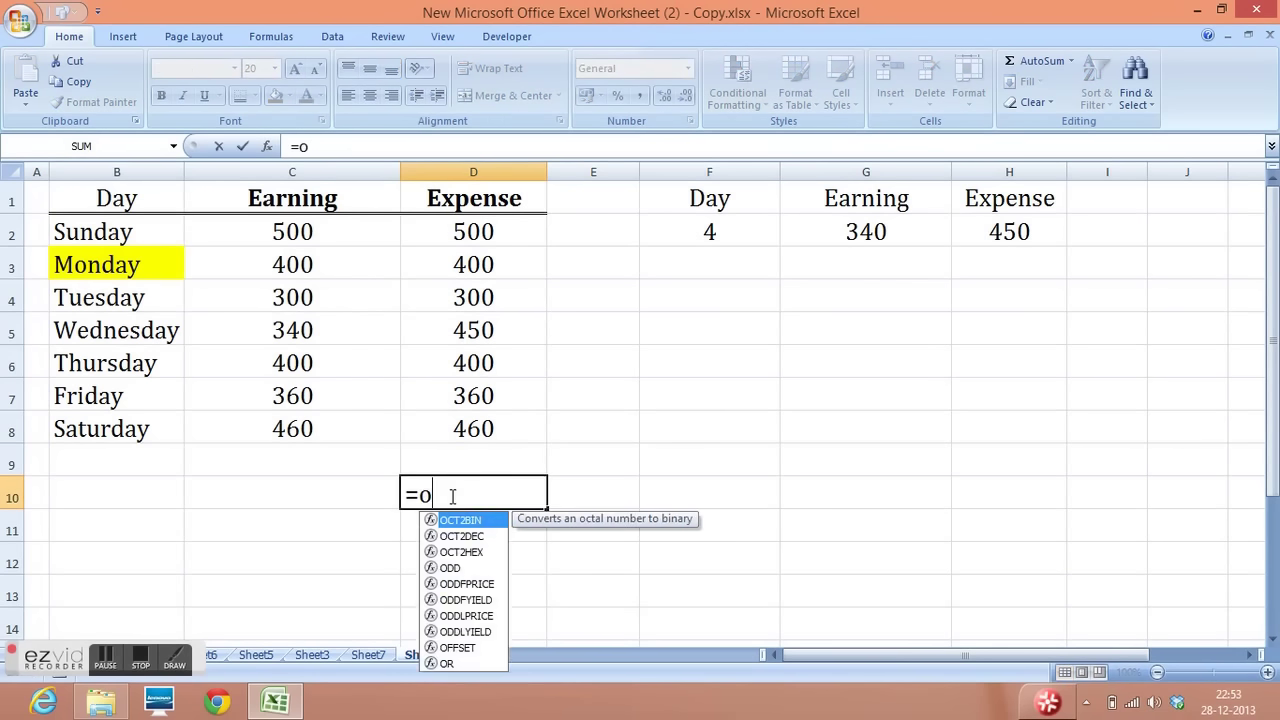
pyautogui.write('ffset')
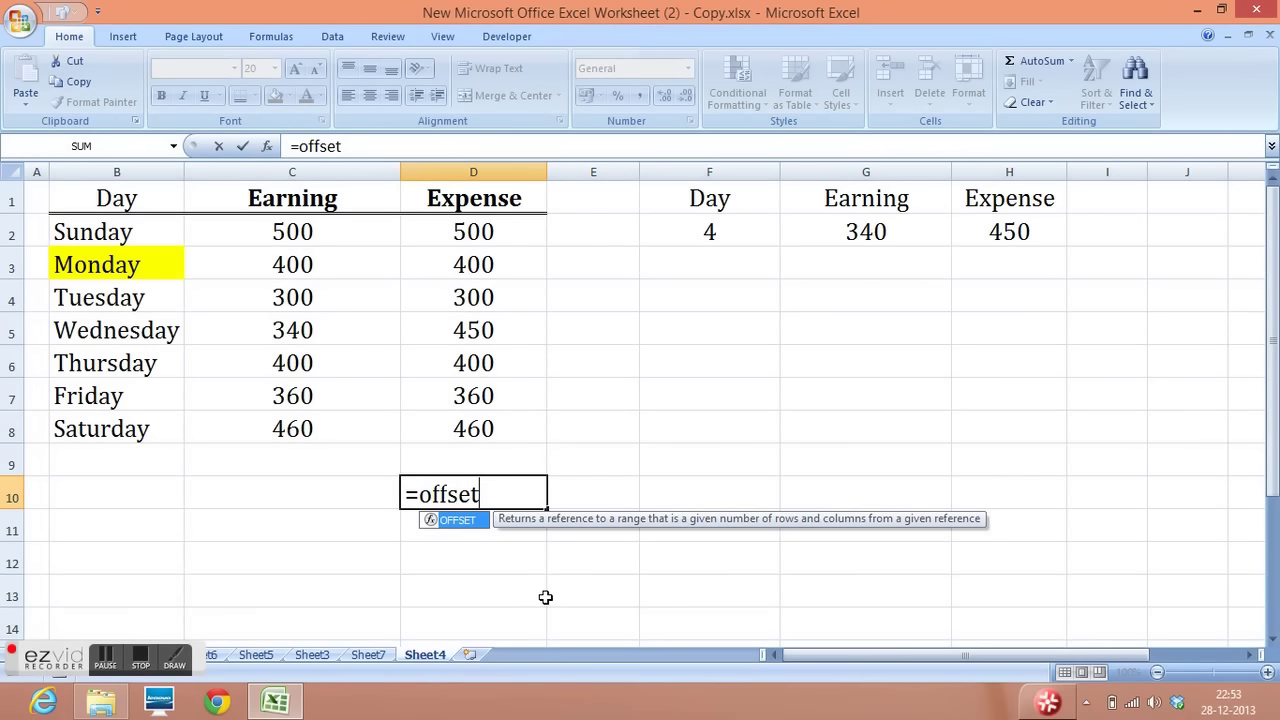
pyautogui.write('(')
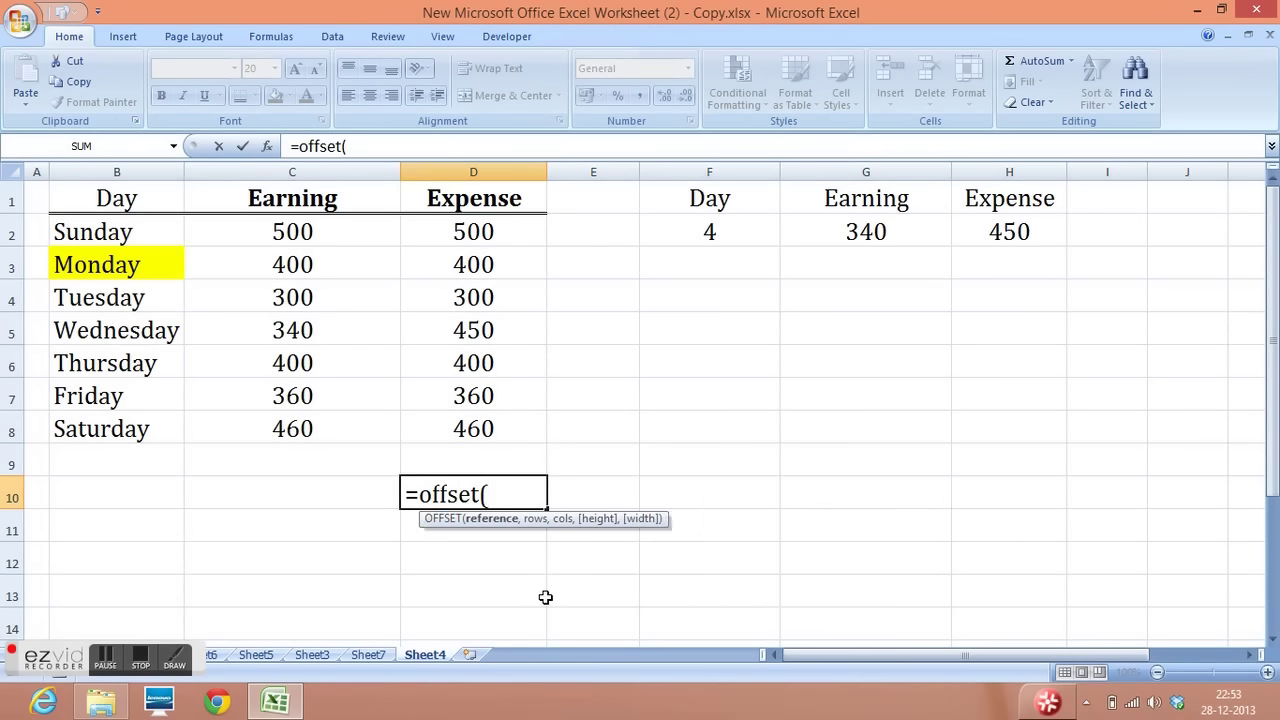
pyautogui.click(134, 202)
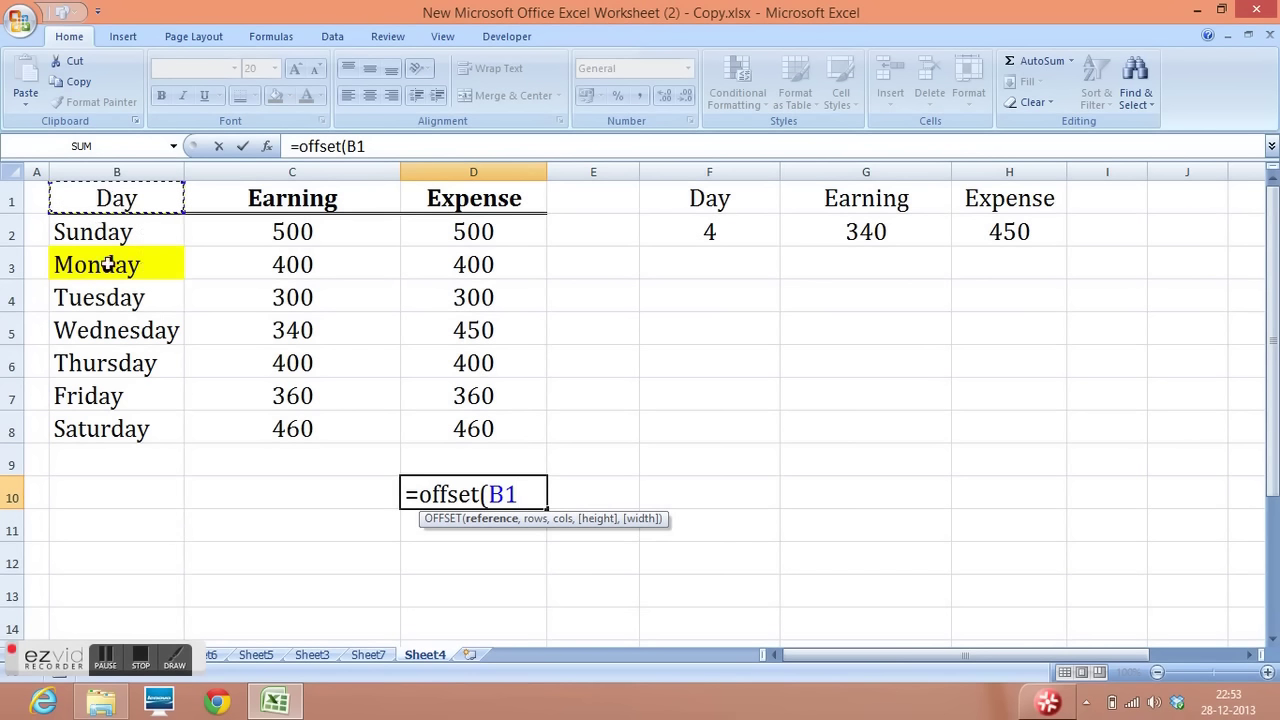
pyautogui.write(',2')
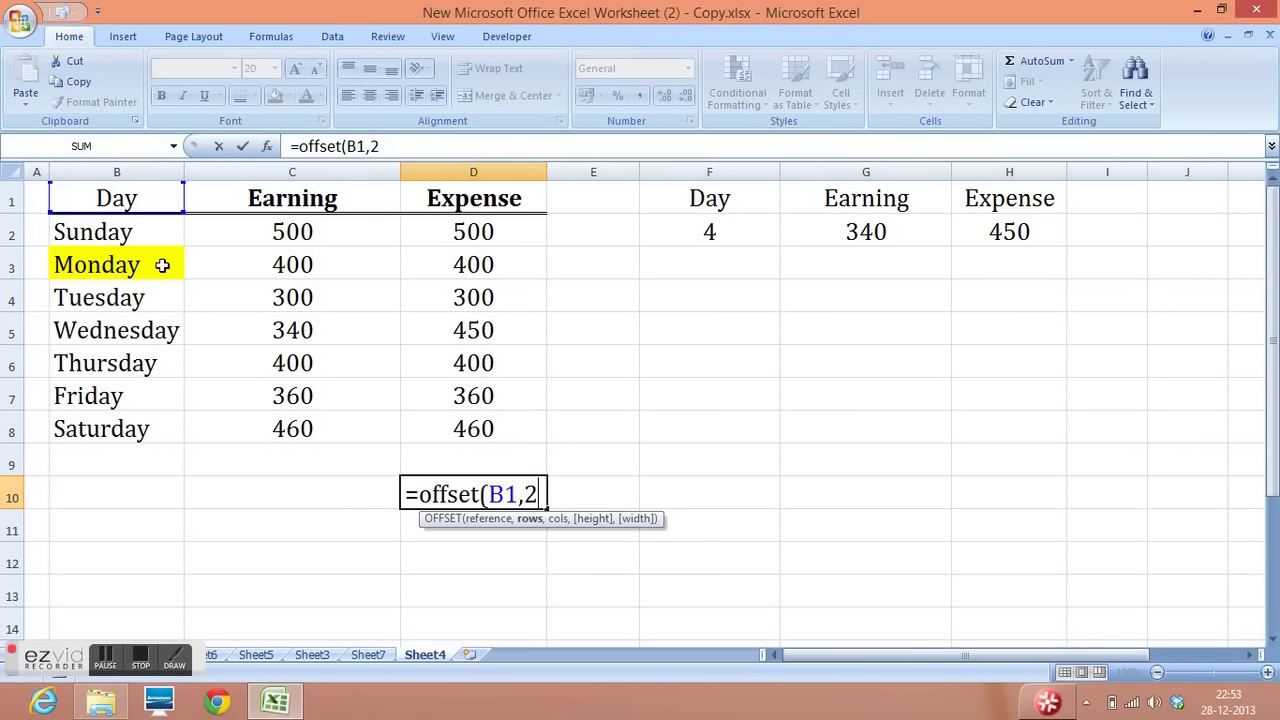
pyautogui.write(',0')
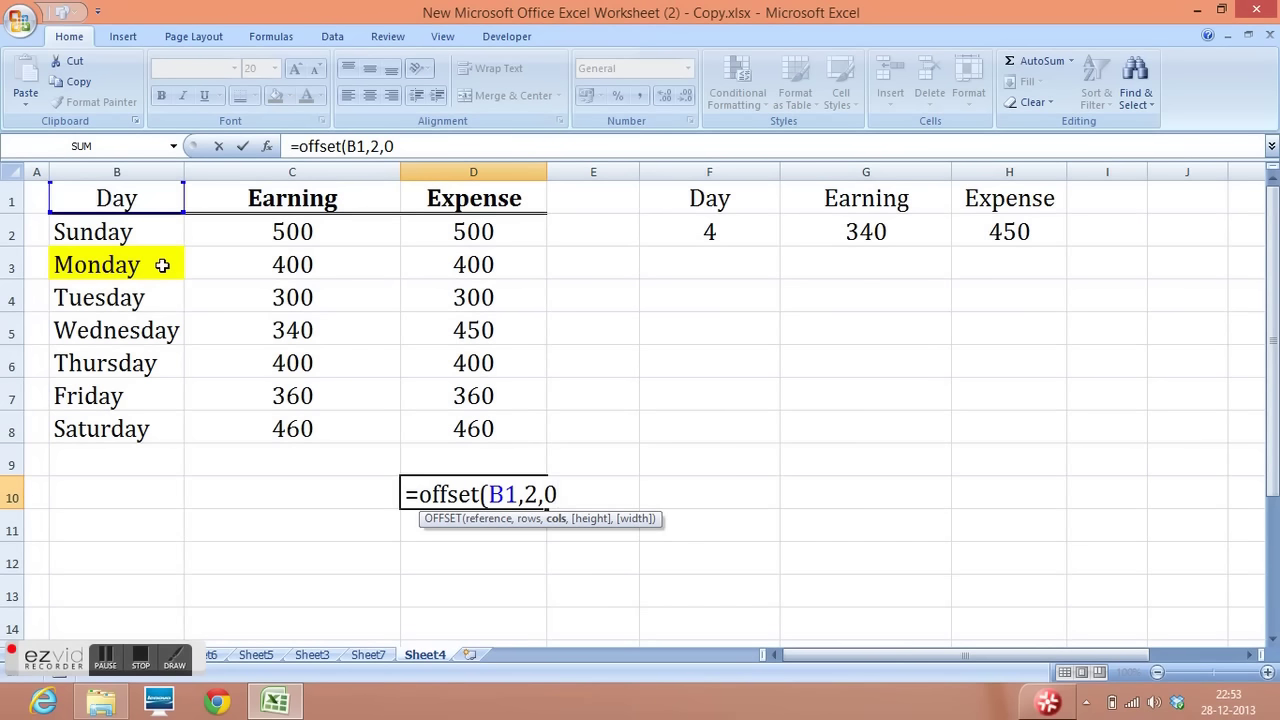
pyautogui.write(')')
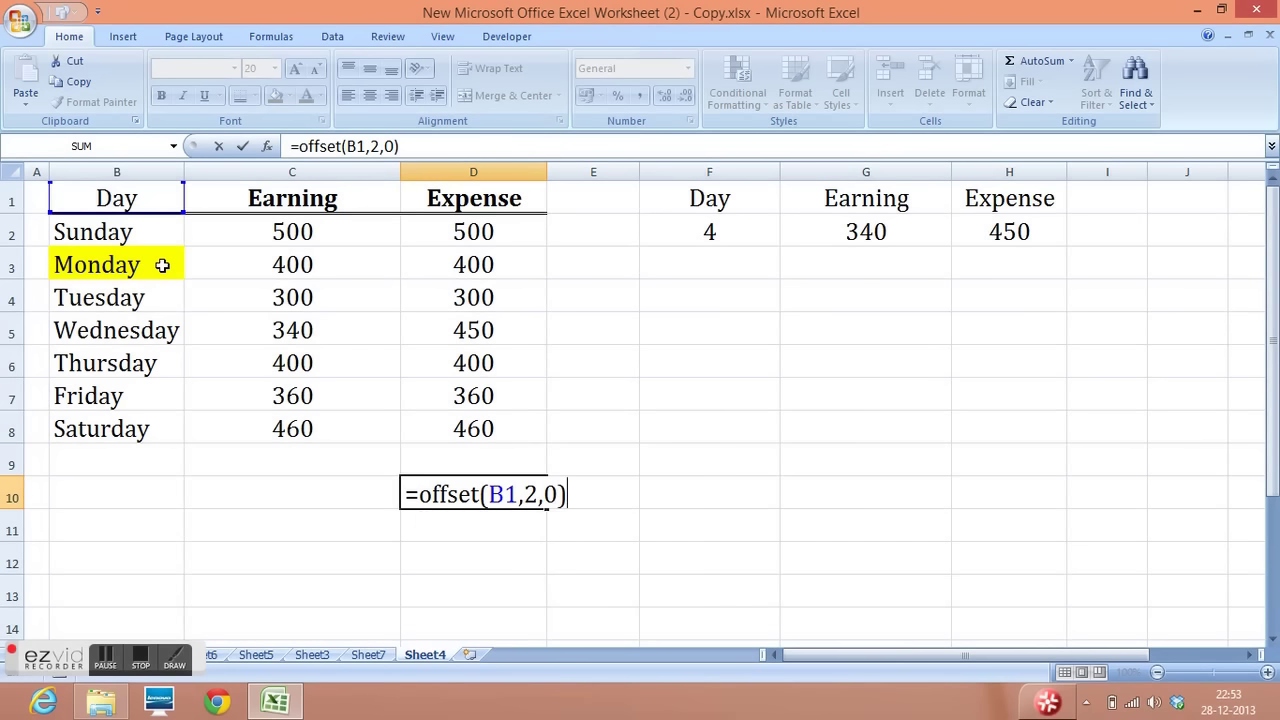
pyautogui.press('Return')
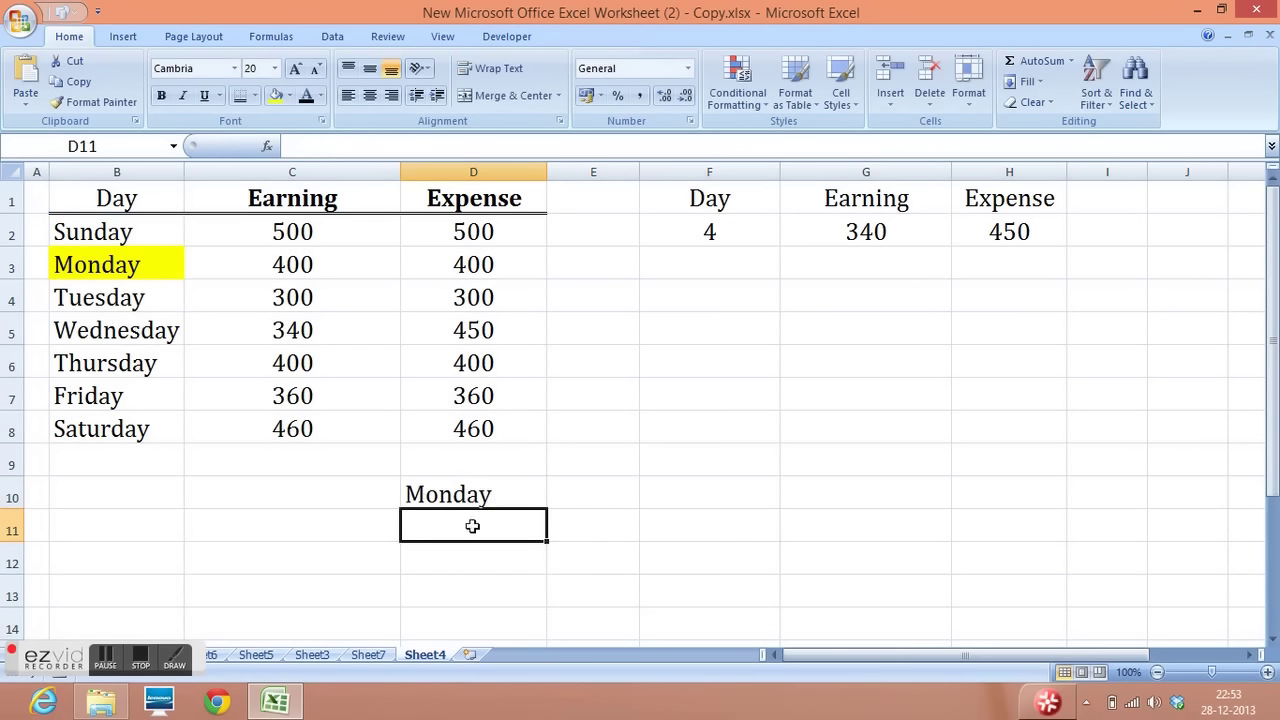
pyautogui.click(463, 492)
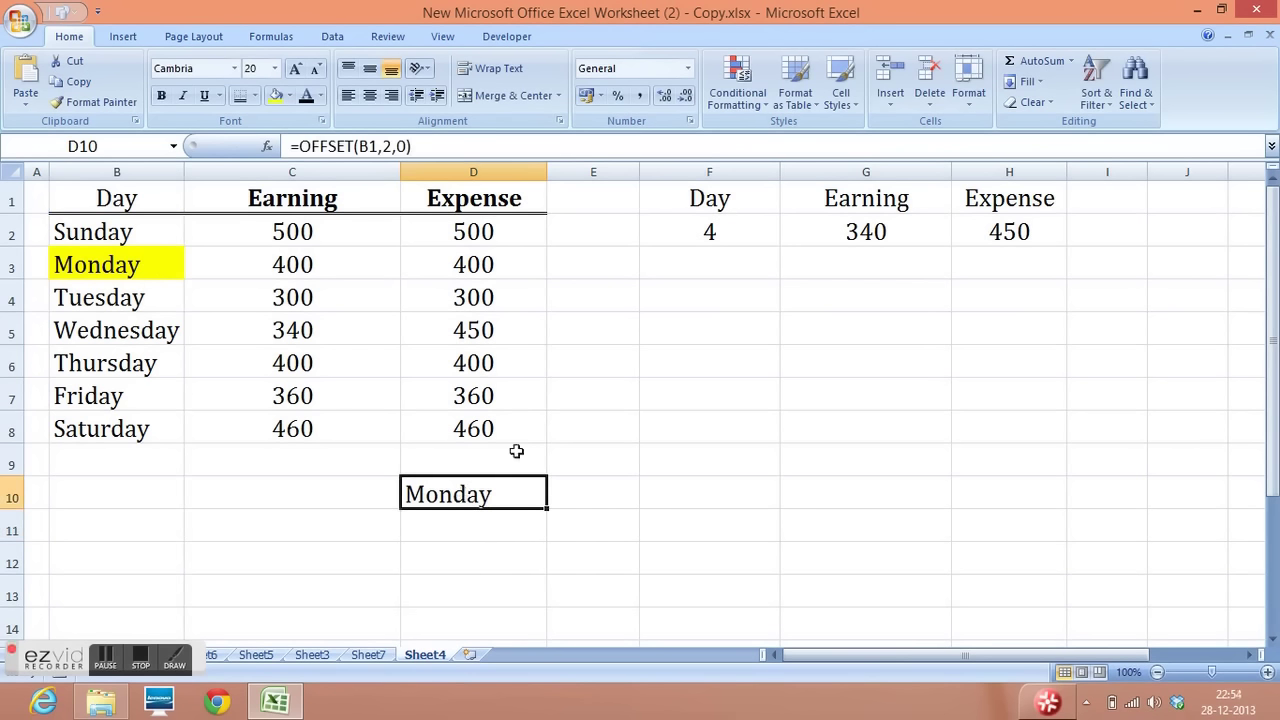
pyautogui.click(277, 97)
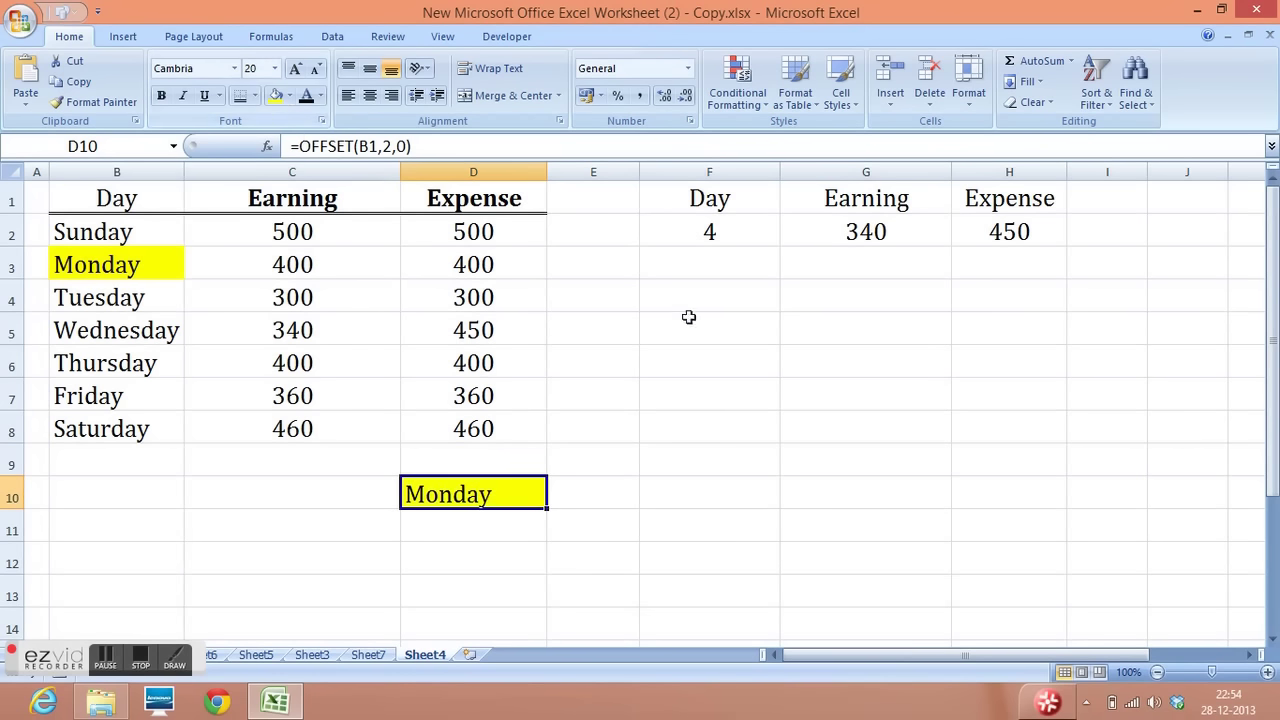
# - Examine the Day lookup cells in F1:H2, the source table B1:D8, and the OFFSET formulas in G2 and H2
pyautogui.click(735, 232)
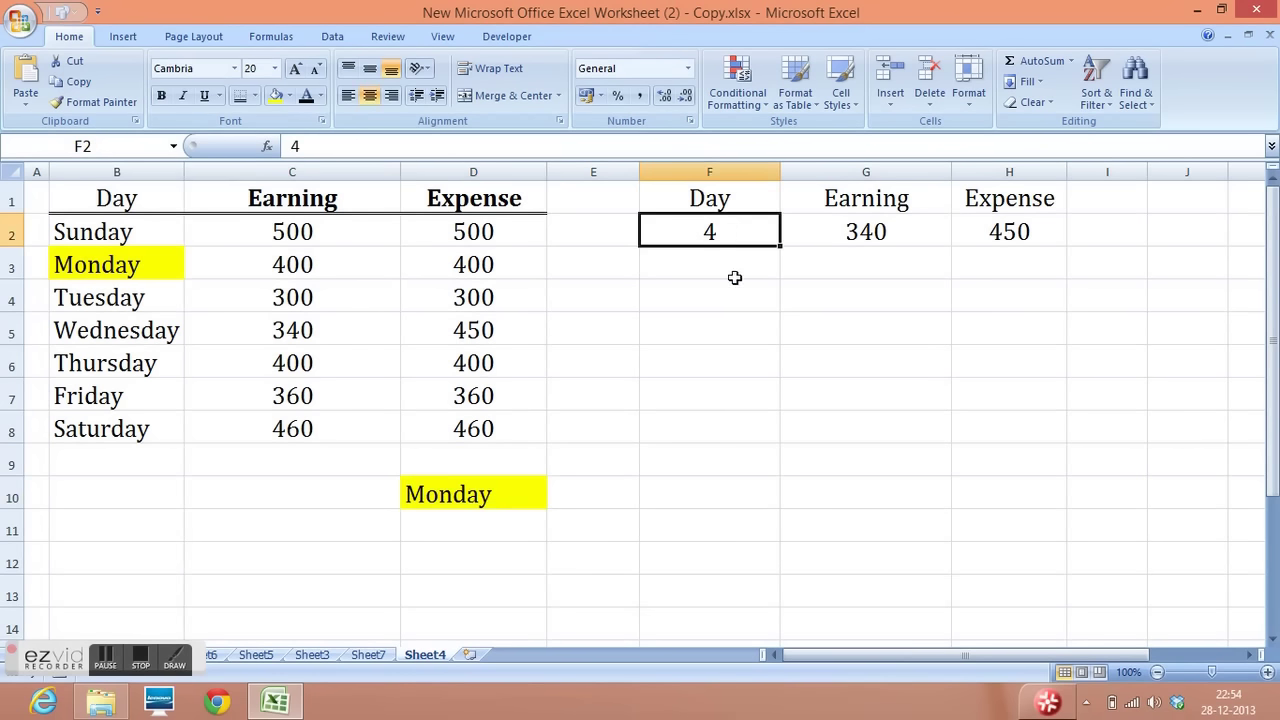
pyautogui.click(729, 199)
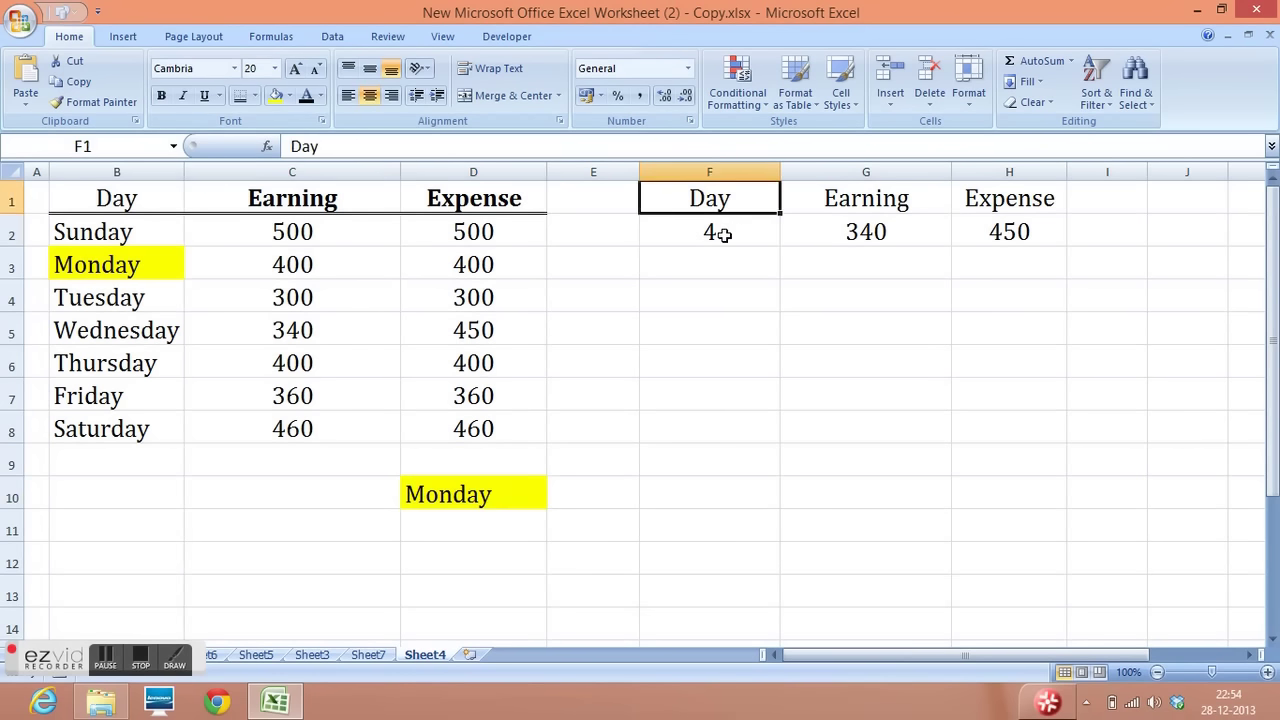
pyautogui.click(725, 231)
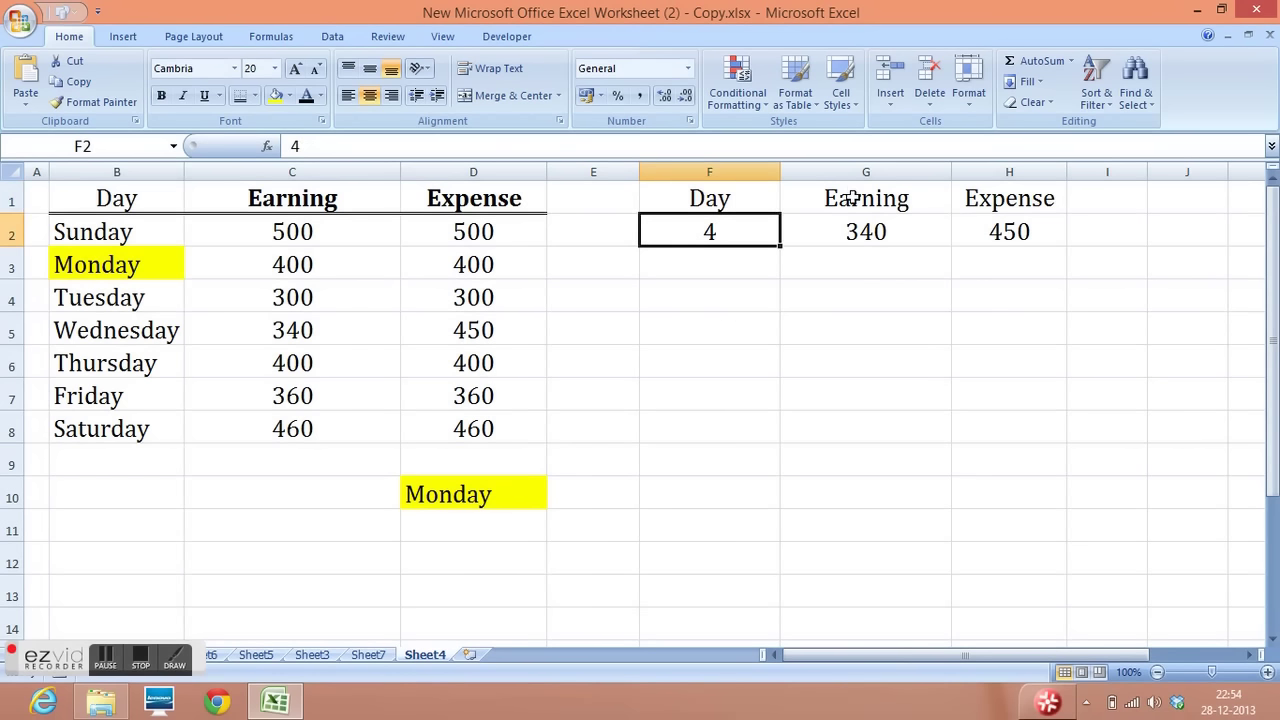
pyautogui.click(996, 198)
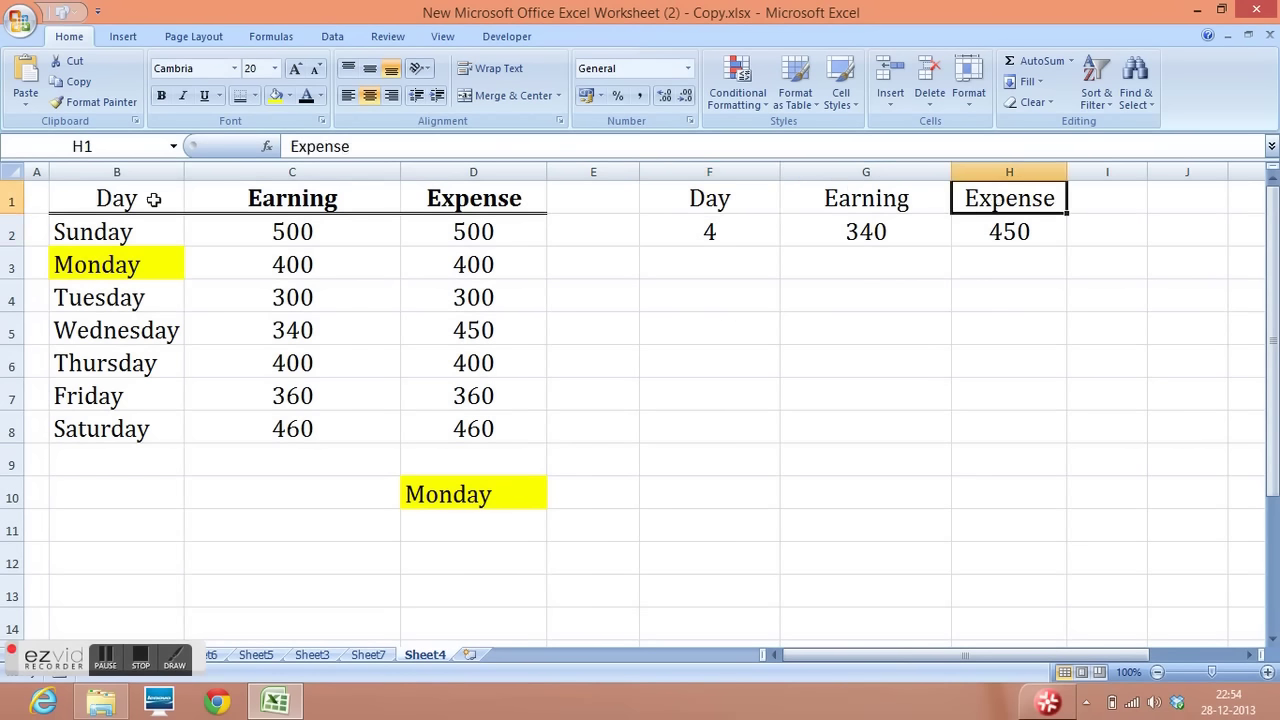
pyautogui.moveTo(138, 203); pyautogui.dragTo(440, 434)
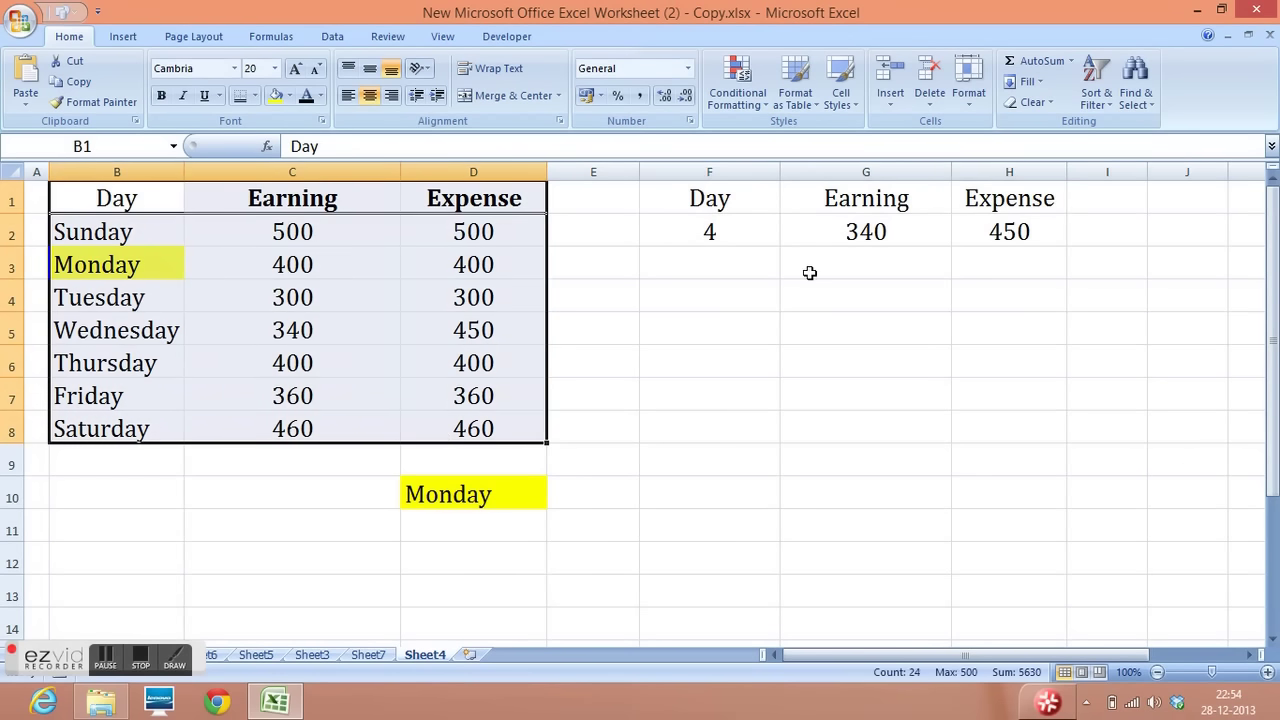
pyautogui.click(825, 230)
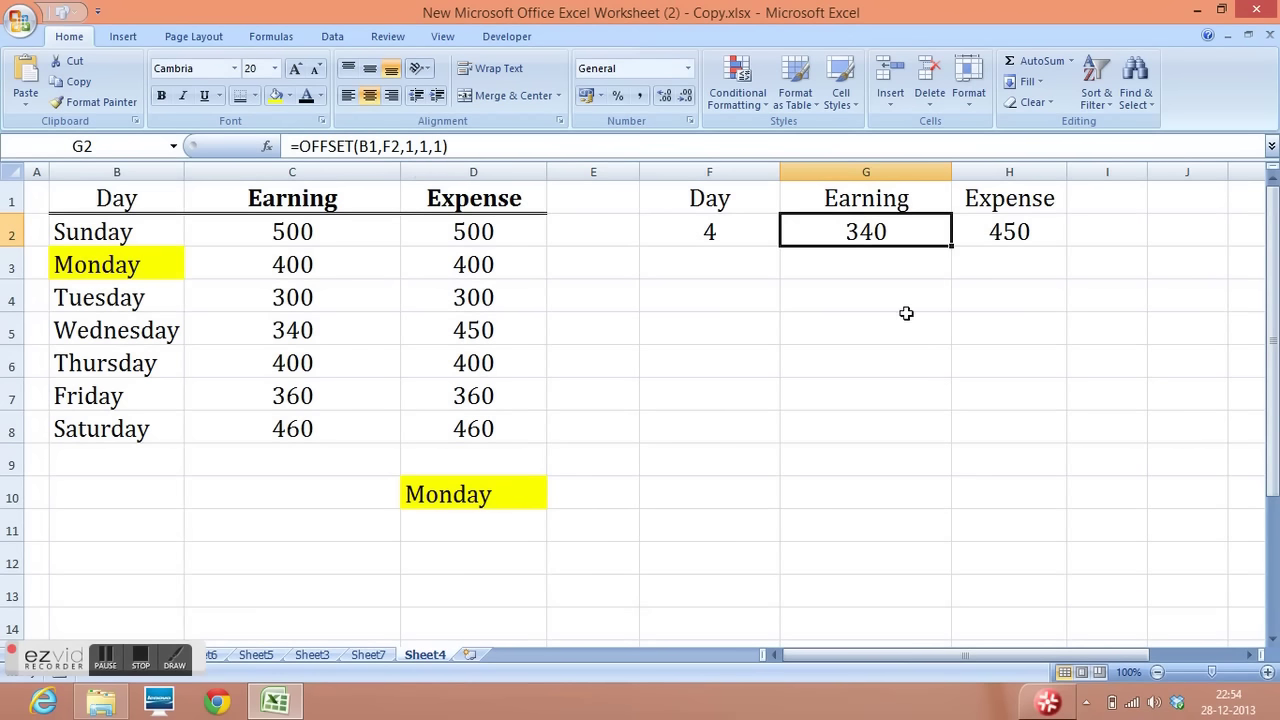
pyautogui.click(990, 232)
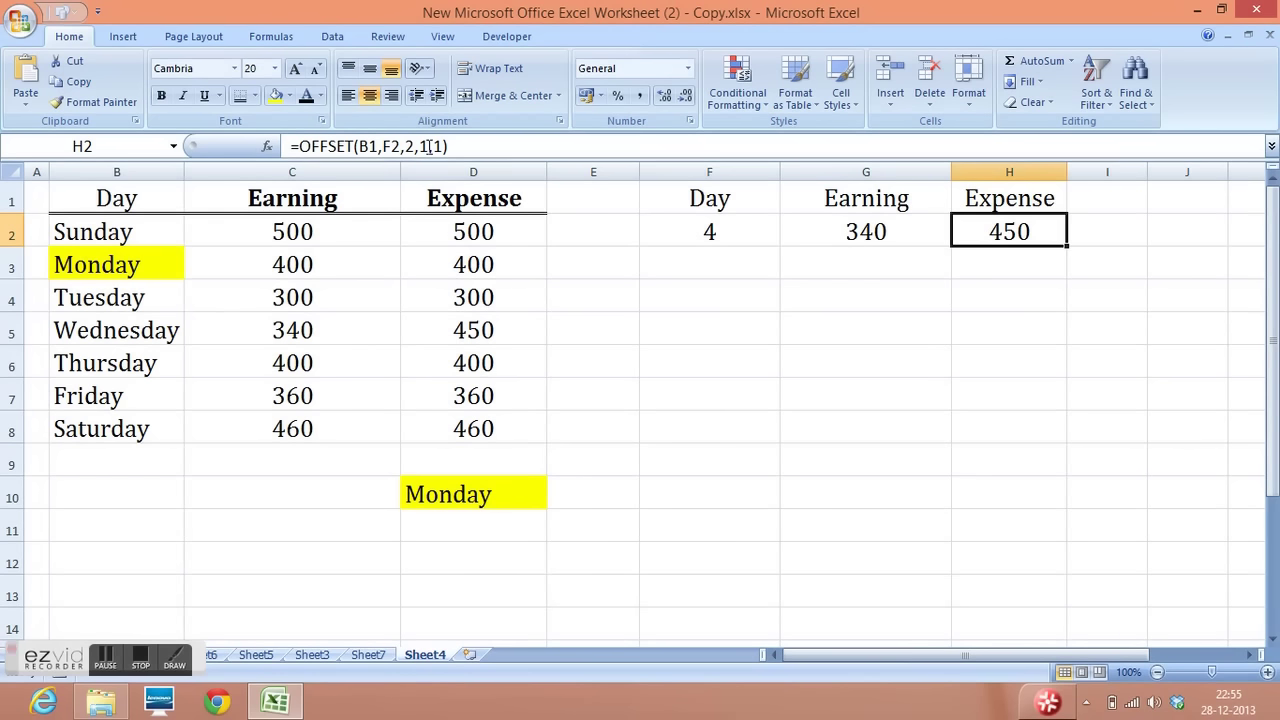
# - Count the rows down the Day column from the header in B1 to Friday in B7
pyautogui.click(716, 234)
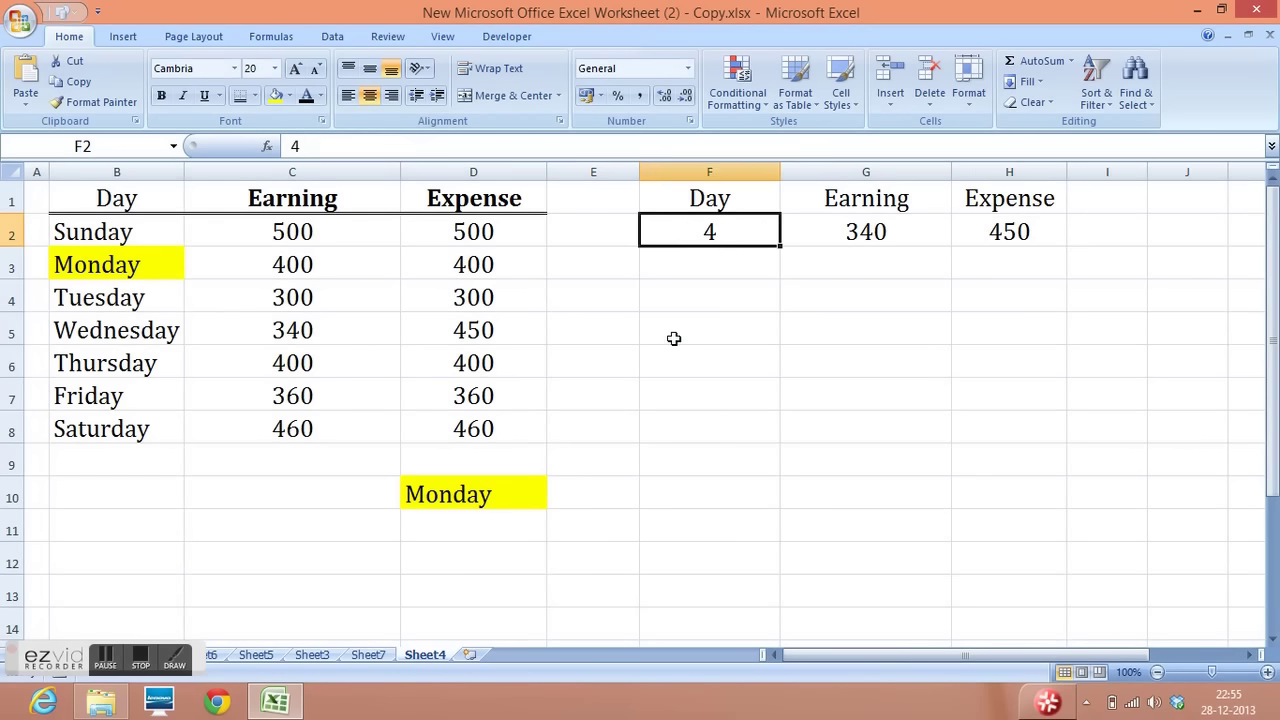
pyautogui.click(142, 398)
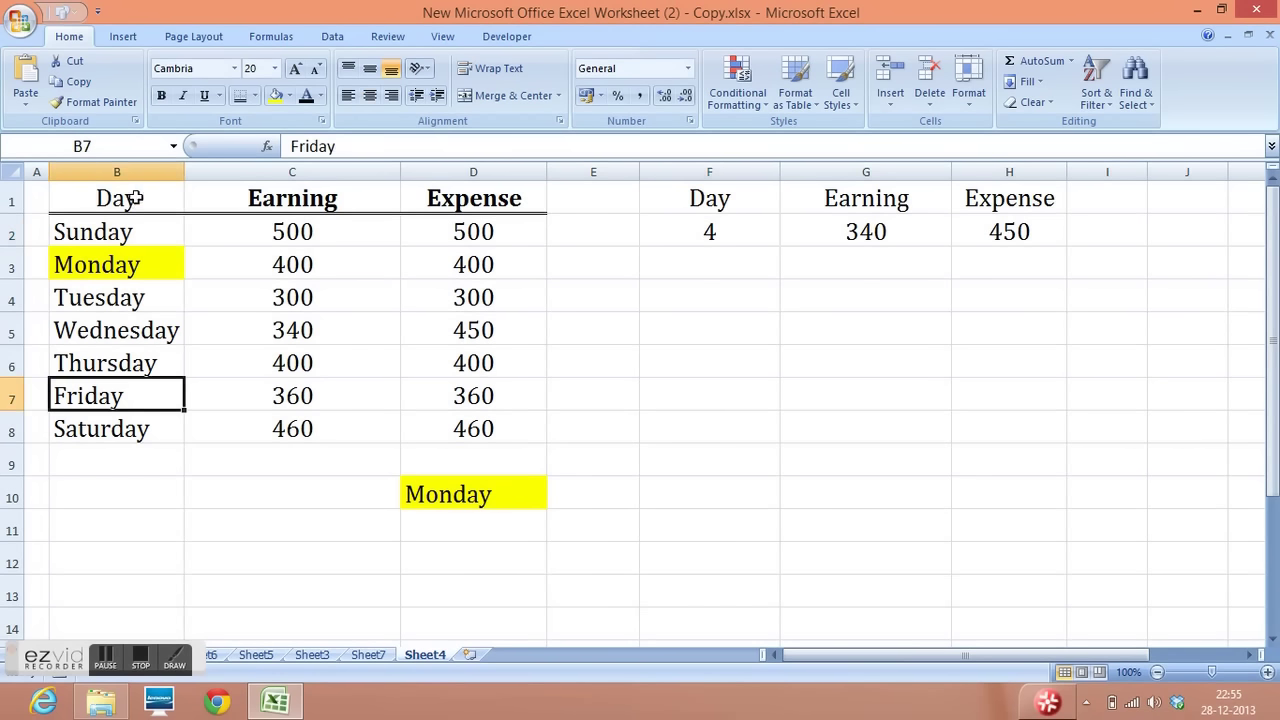
pyautogui.click(135, 200)
pyautogui.press('Down')
pyautogui.press('Down')
pyautogui.press('Down')
pyautogui.press('Down')
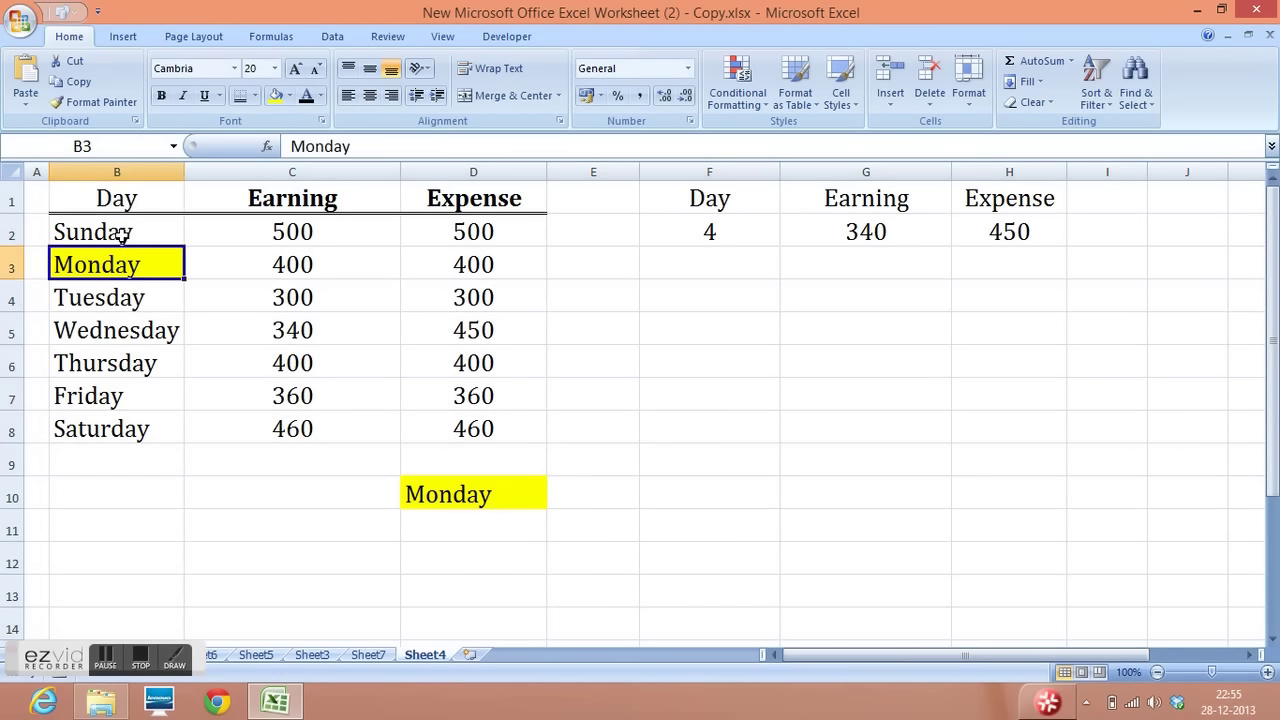
pyautogui.press('Down')
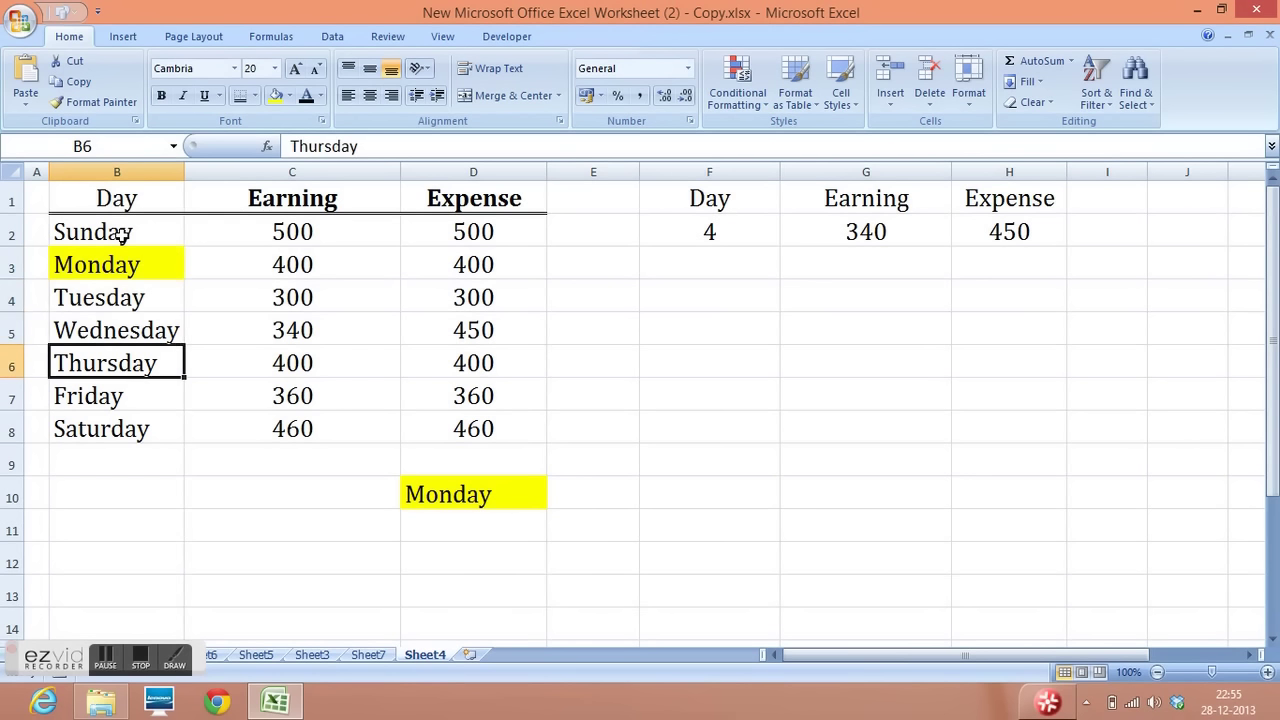
pyautogui.press('Down')
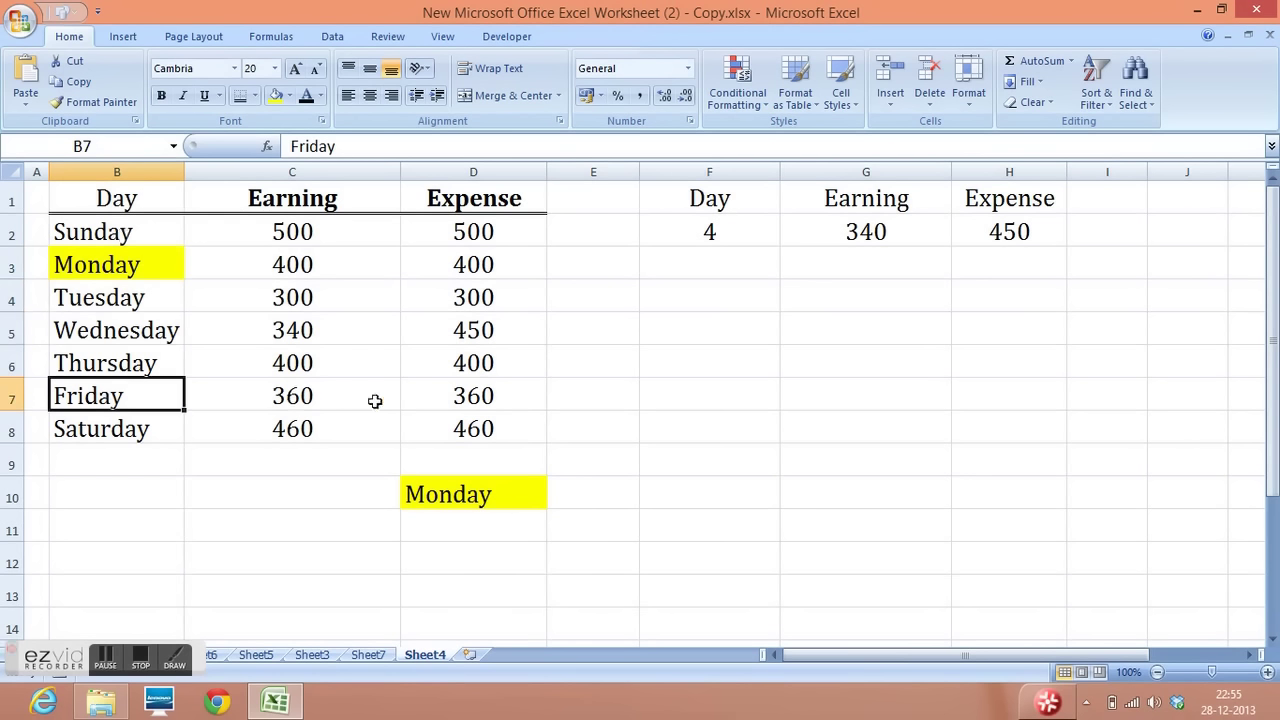
# - Set Friday's expense in D7 to 450
pyautogui.click(492, 397)
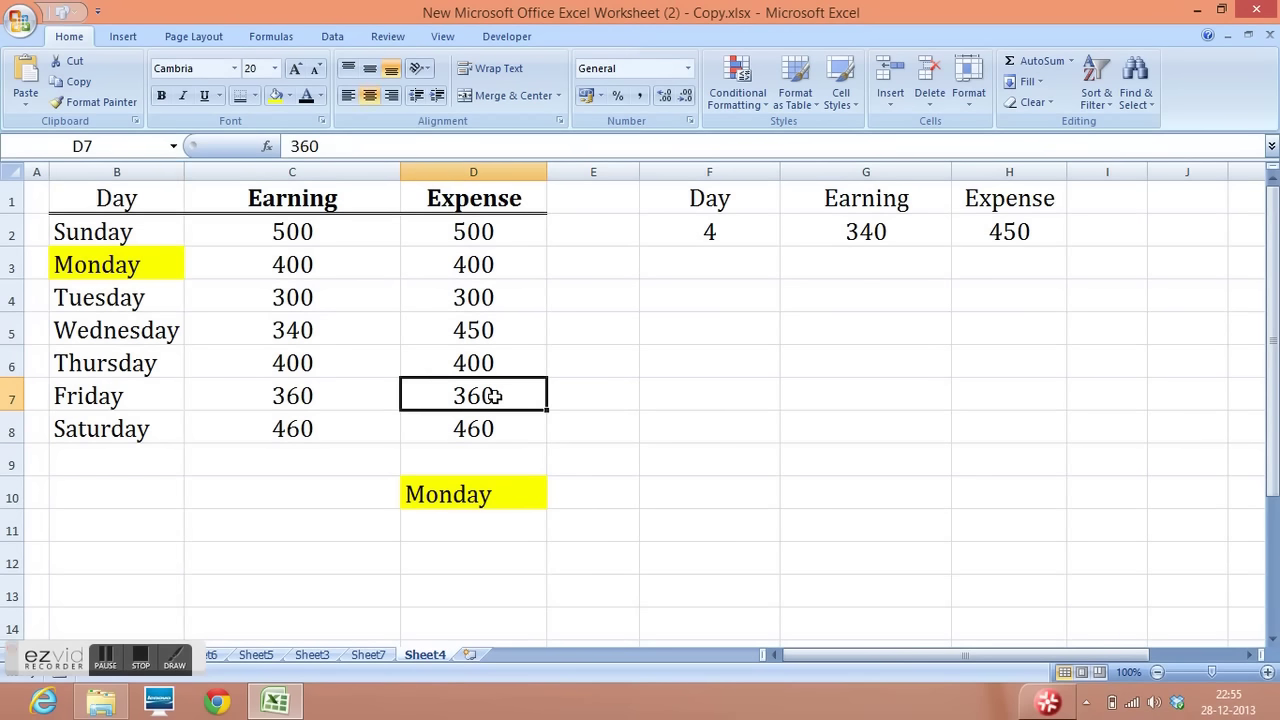
pyautogui.write('450')
pyautogui.press('Return')
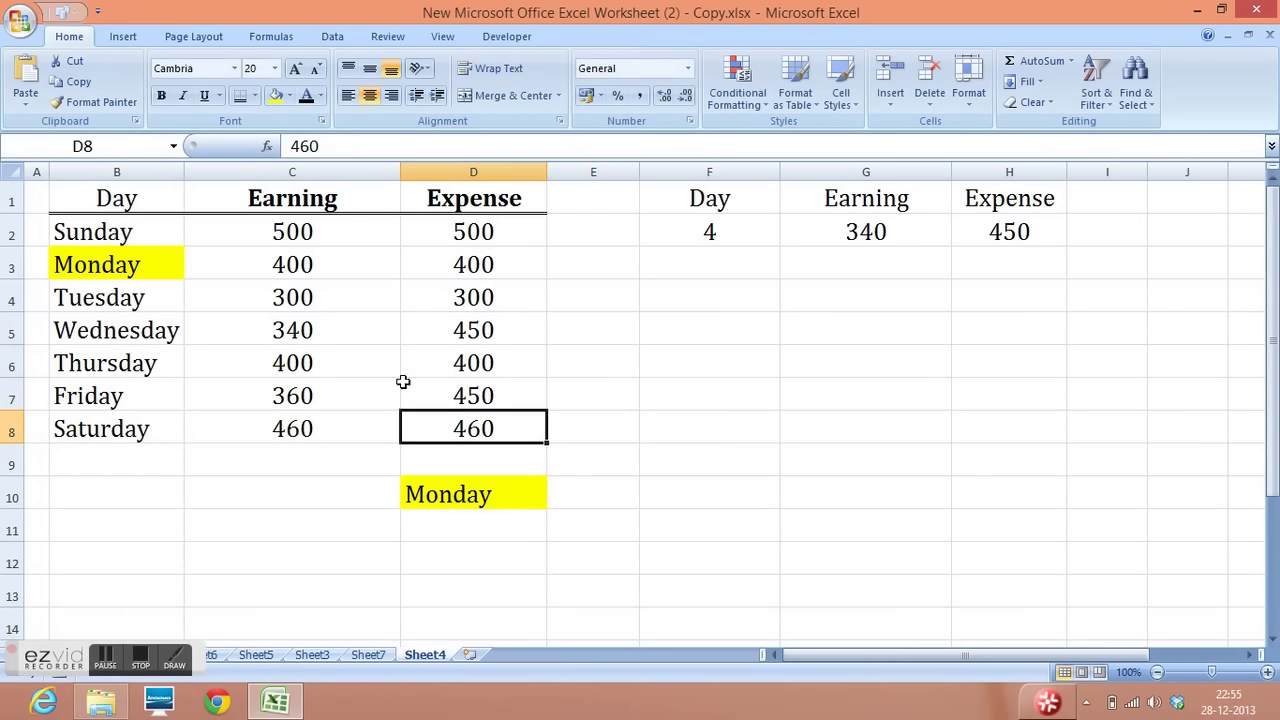
pyautogui.click(339, 396)
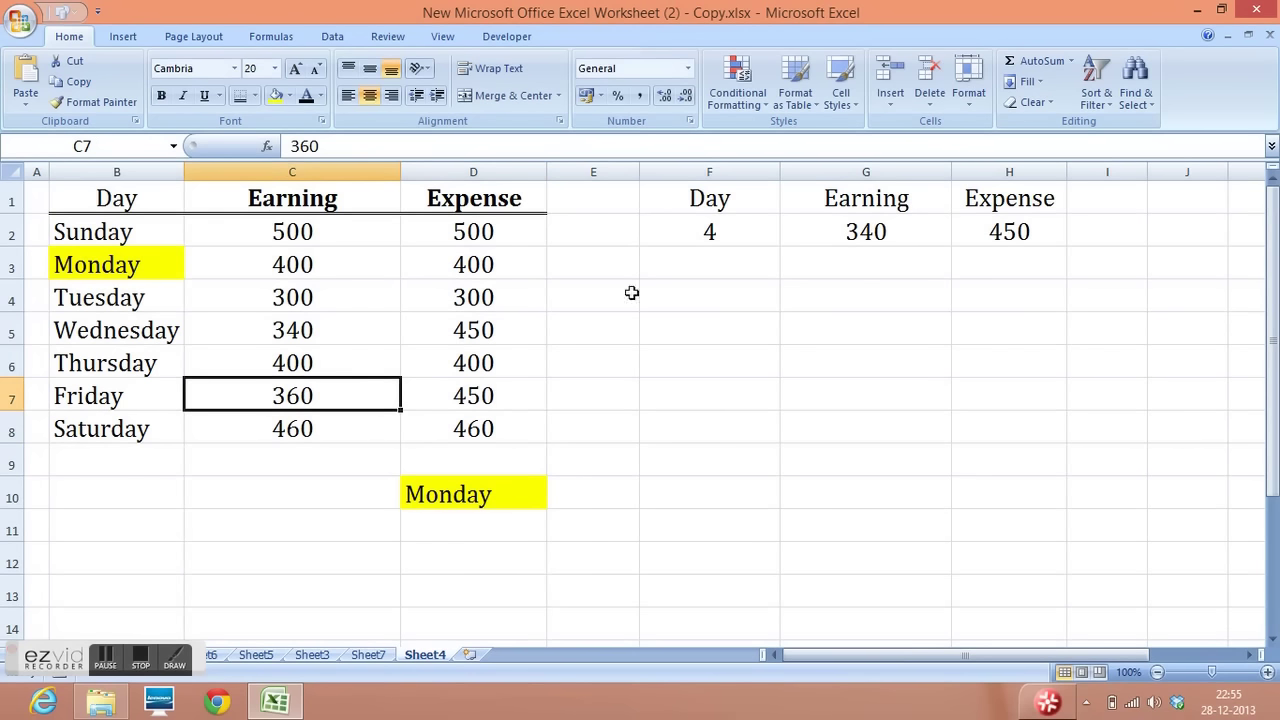
# - Set the Day number in F2 to 6 and check the Earning and Expense lookups in G2 and H2
pyautogui.click(712, 231)
pyautogui.write('6')
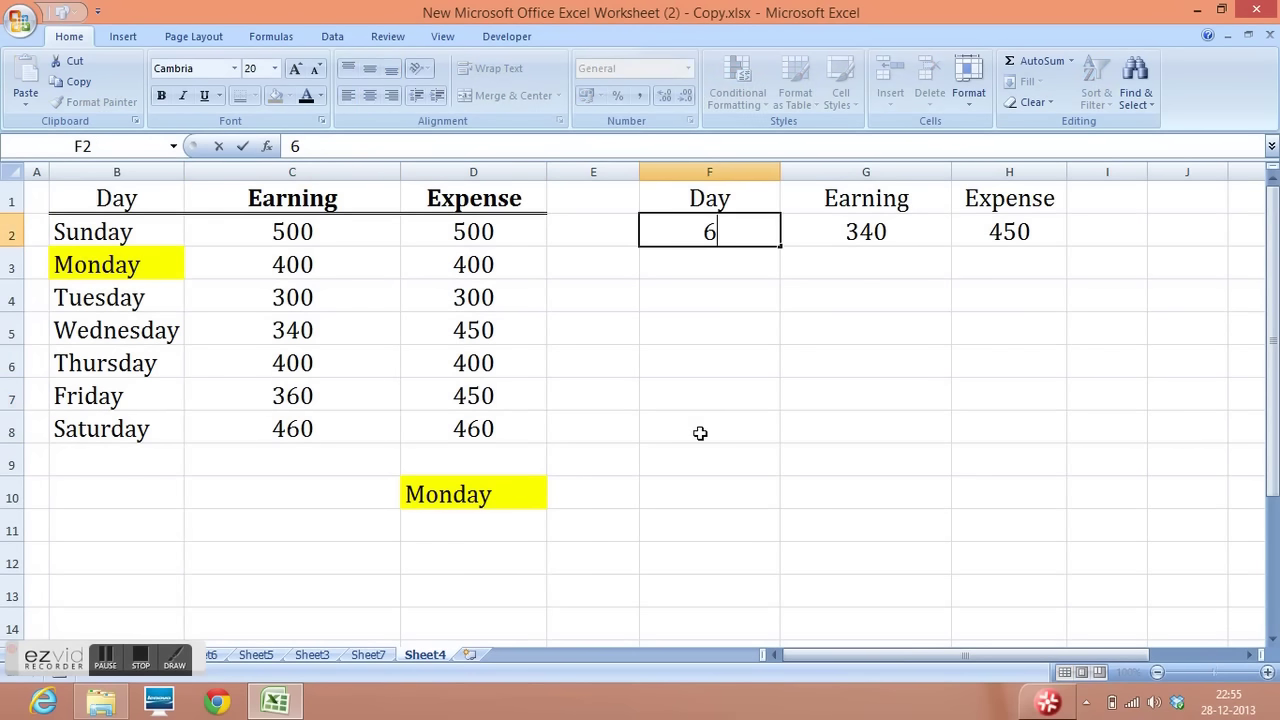
pyautogui.press('Return')
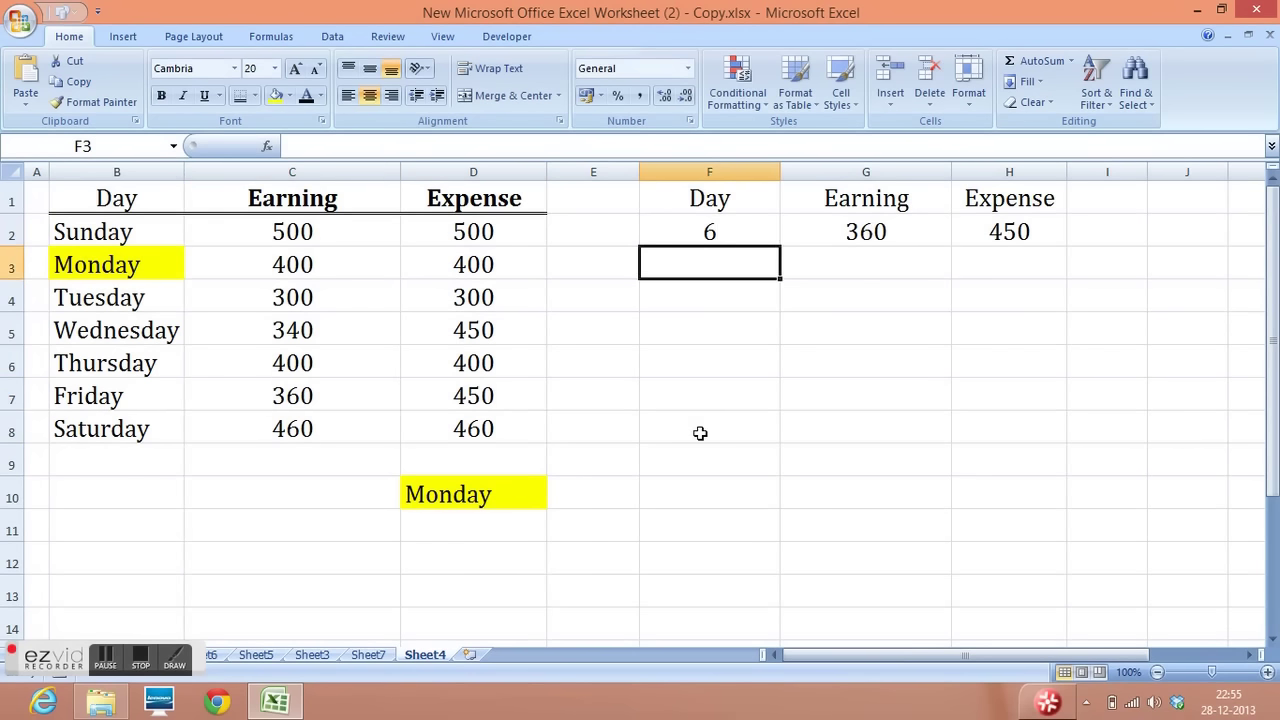
pyautogui.click(880, 232)
pyautogui.click(1022, 228)
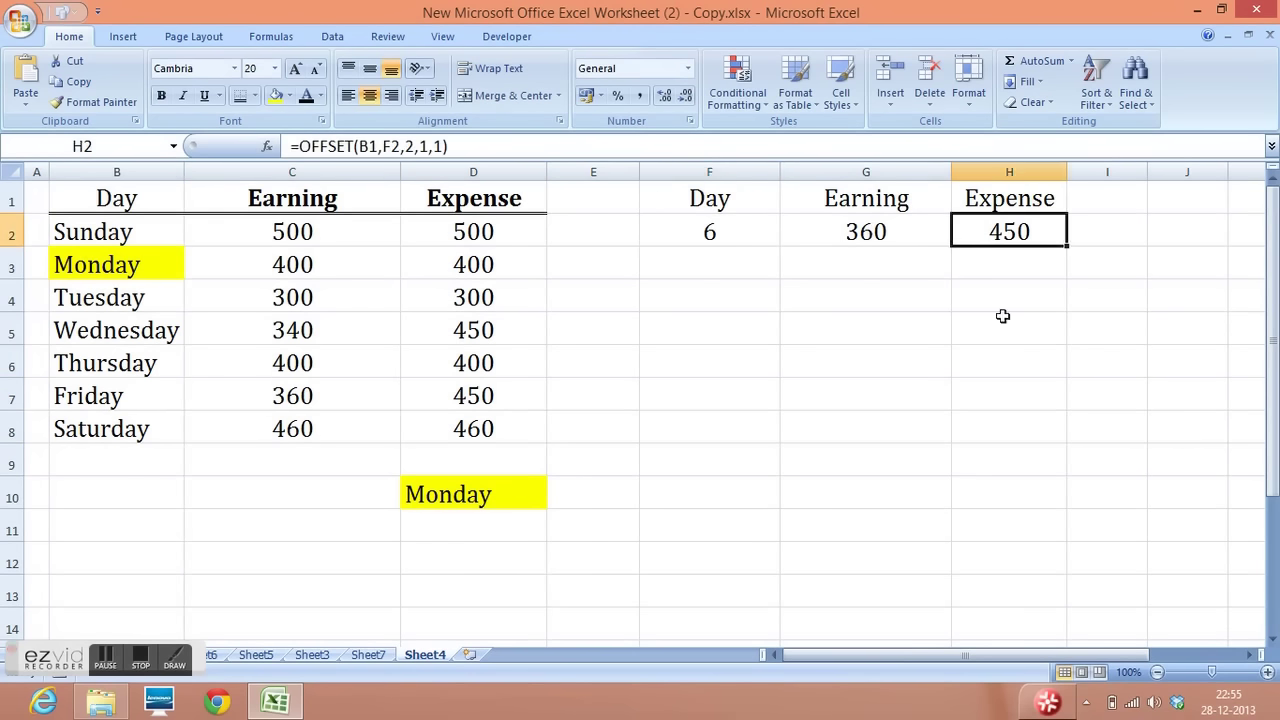
# - Highlight Friday's earning and expense cells C7:D7 with a yellow fill
pyautogui.moveTo(300, 403); pyautogui.dragTo(432, 385)
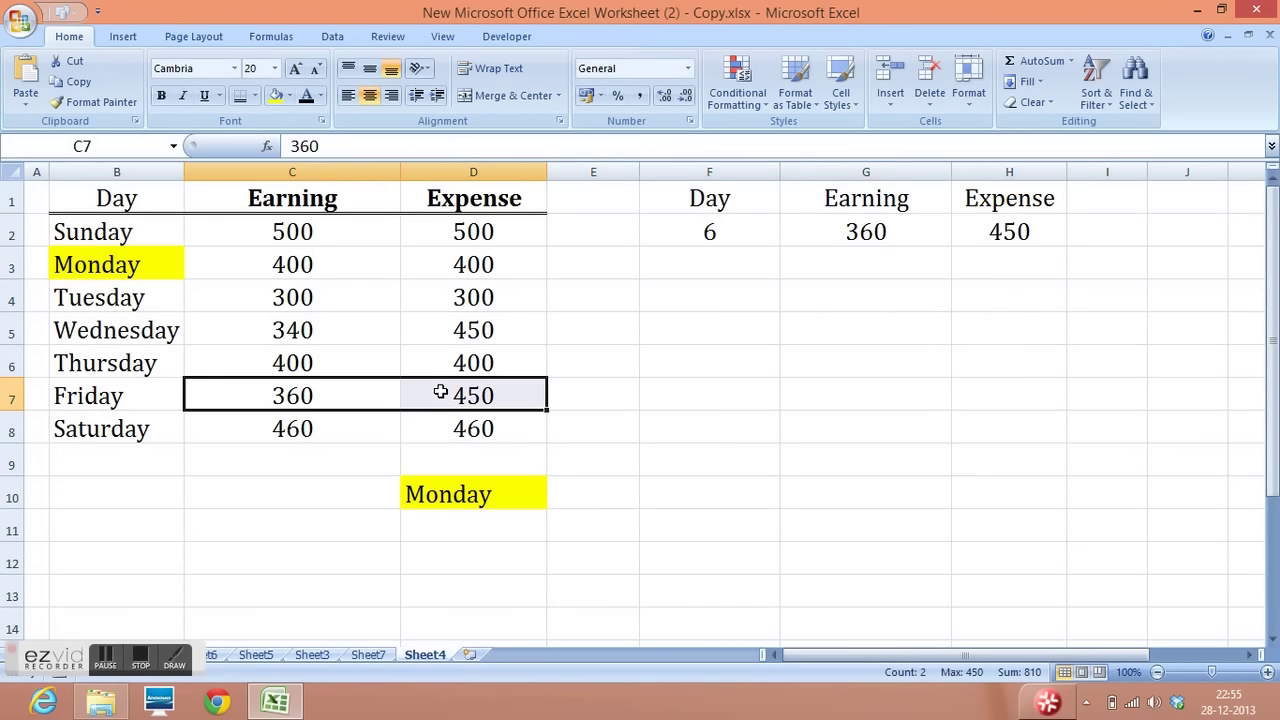
pyautogui.click(276, 96)
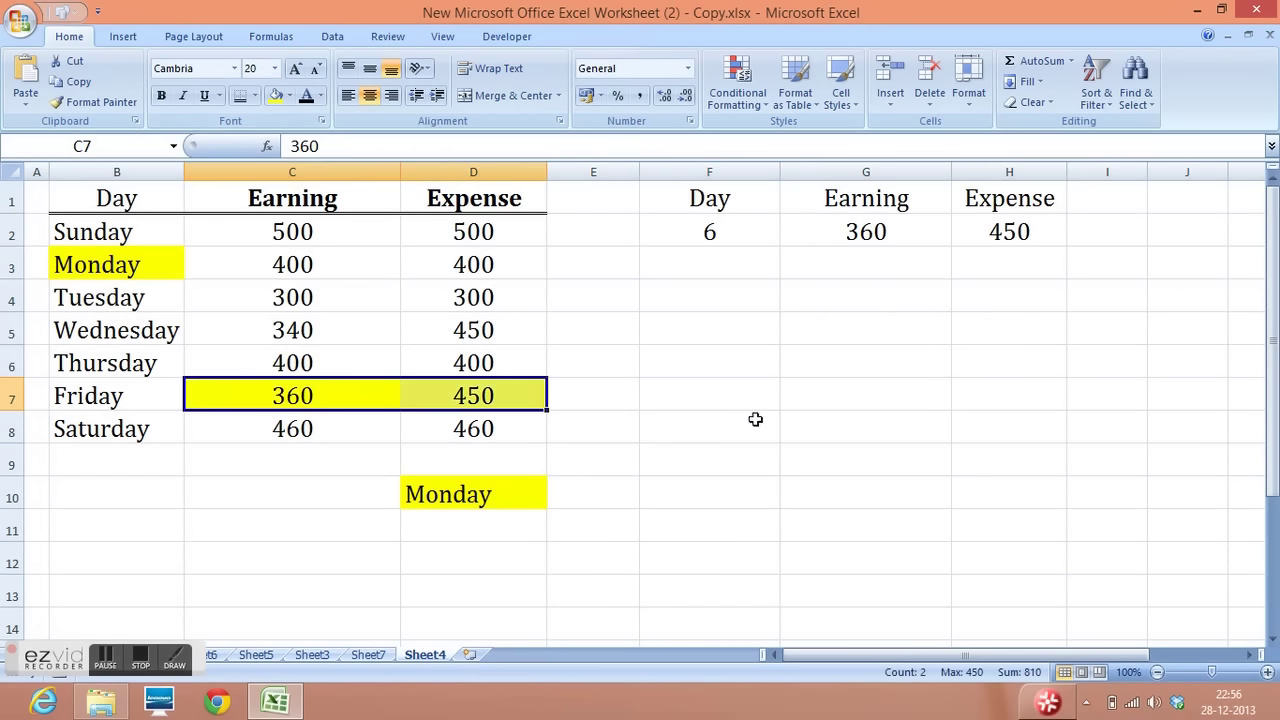
pyautogui.click(728, 400)
pyautogui.click(717, 302)
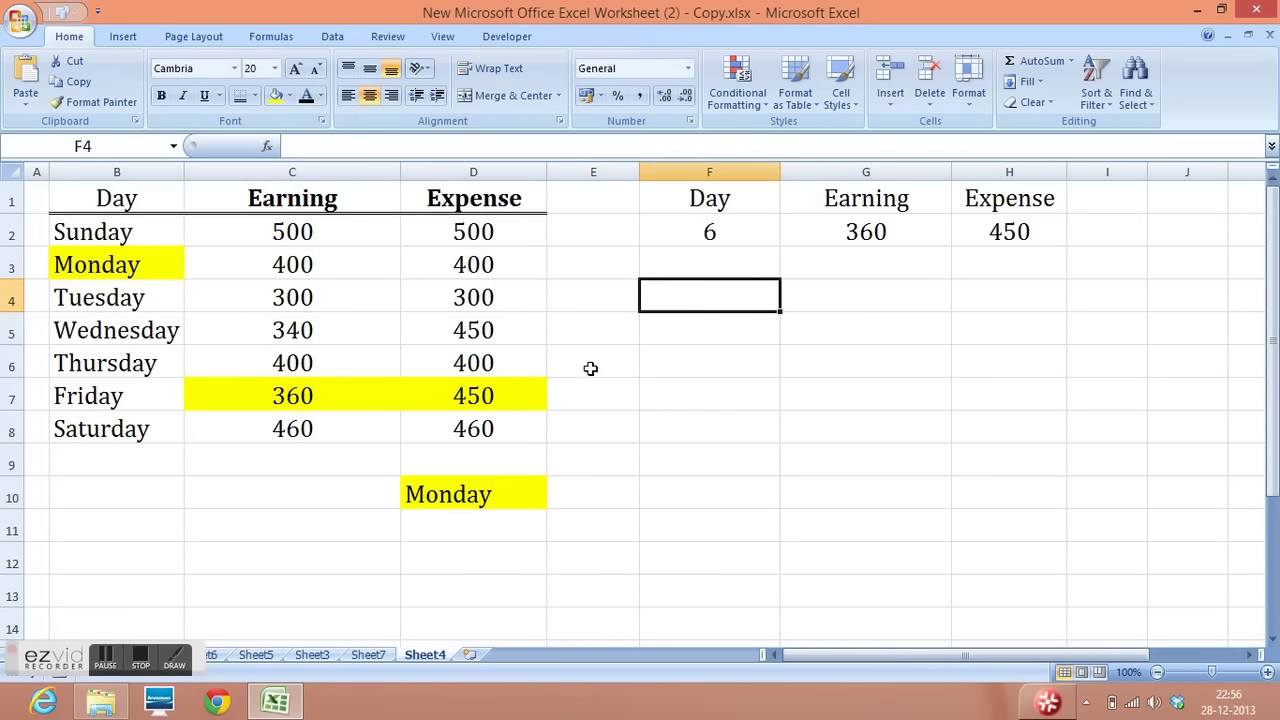
# - Start a SUM formula in C12 for the Earning column, with its range beginning at C1
pyautogui.moveTo(302, 222); pyautogui.dragTo(311, 419)
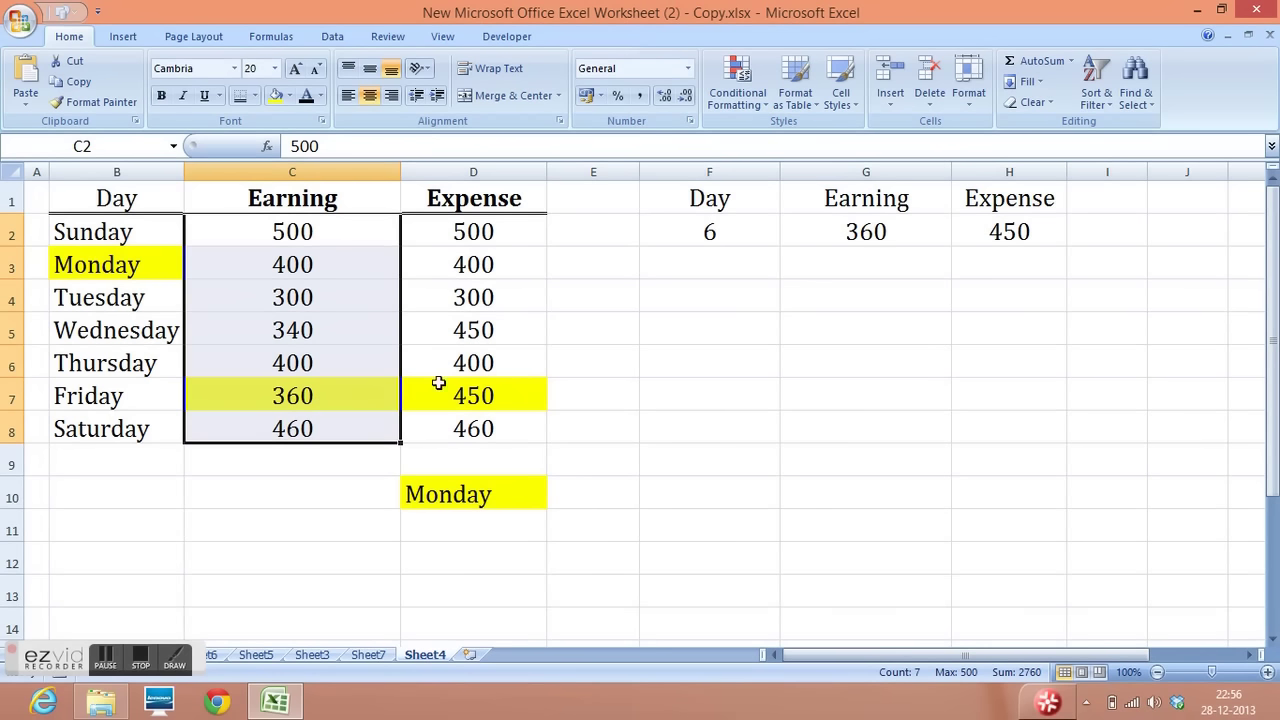
pyautogui.click(298, 549)
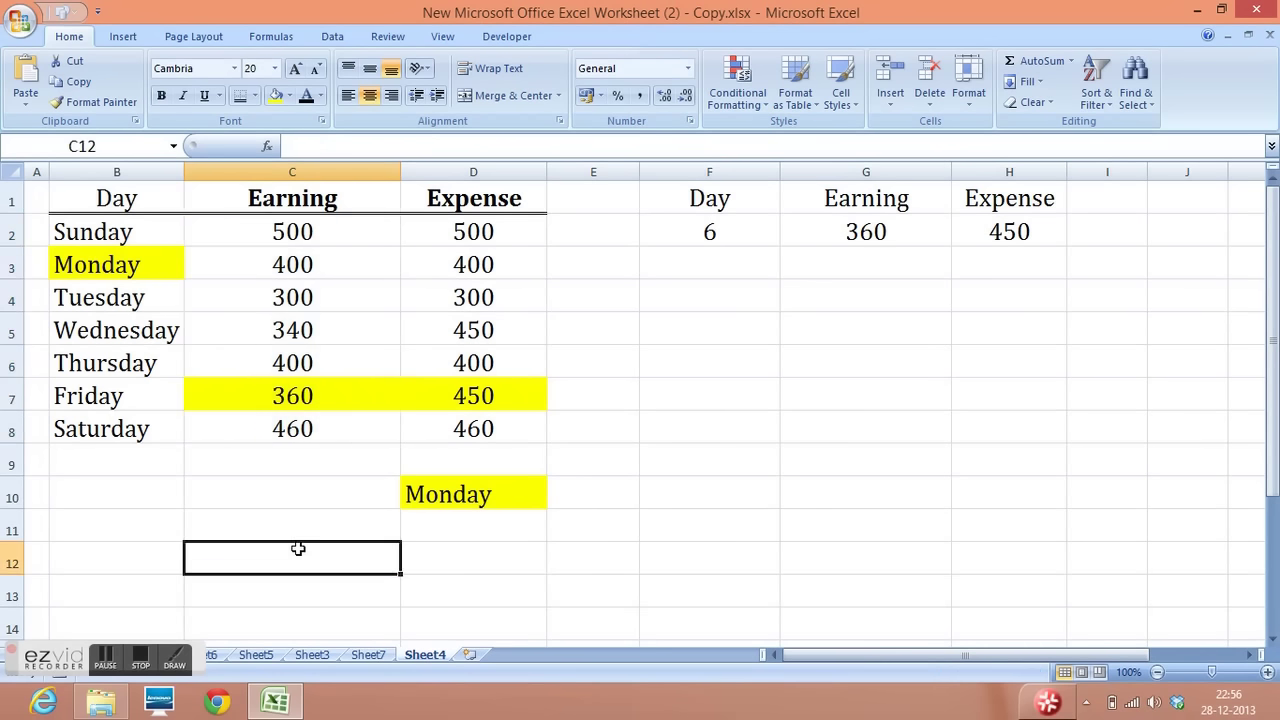
pyautogui.write('=sum')
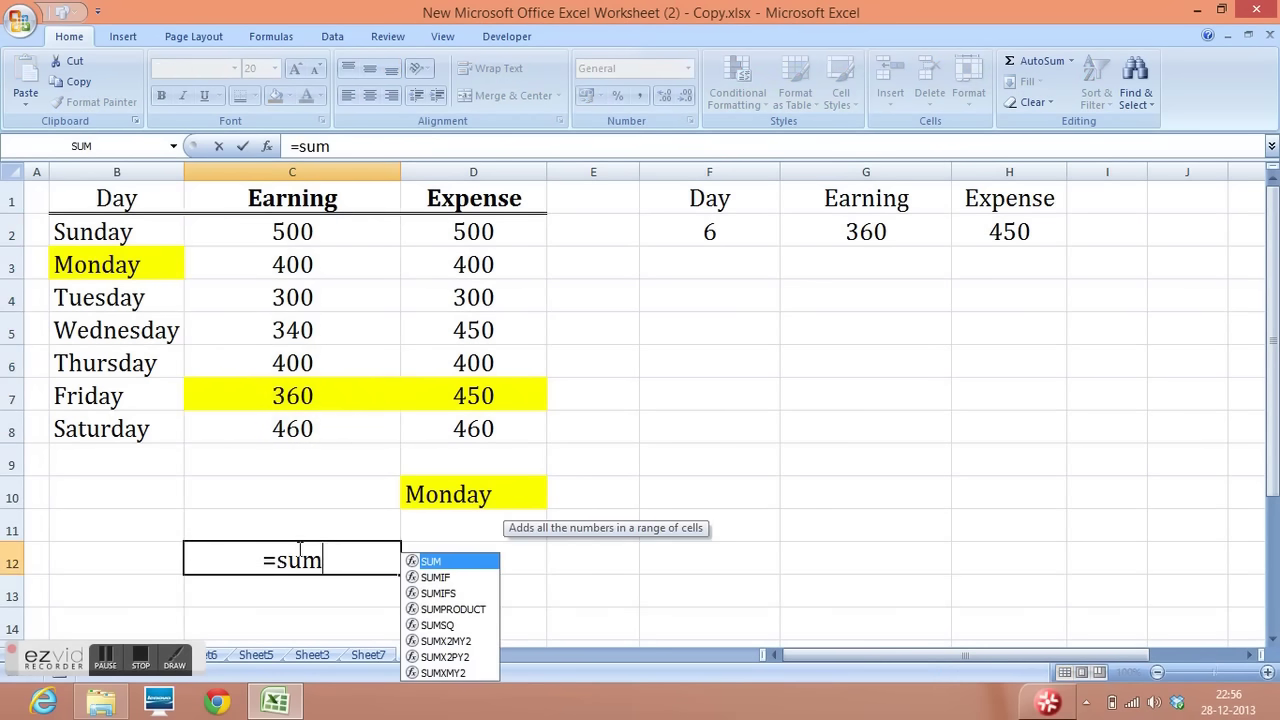
pyautogui.write('(')
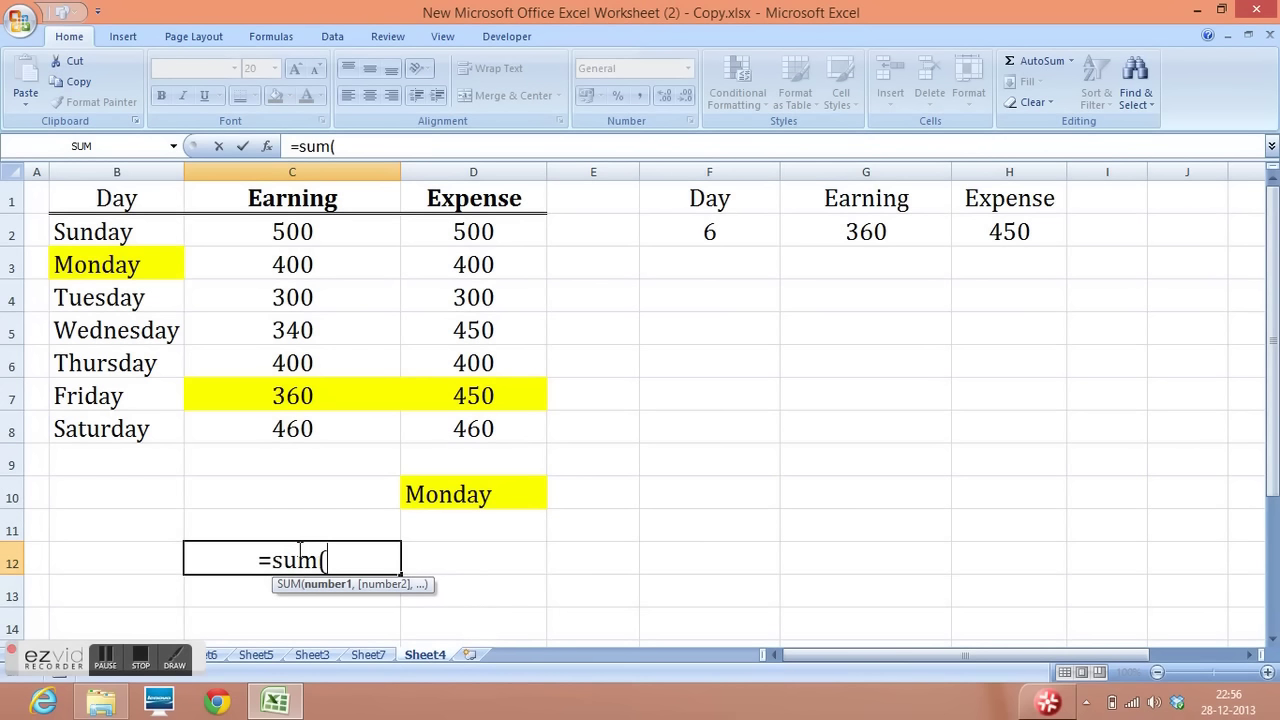
pyautogui.click(310, 196)
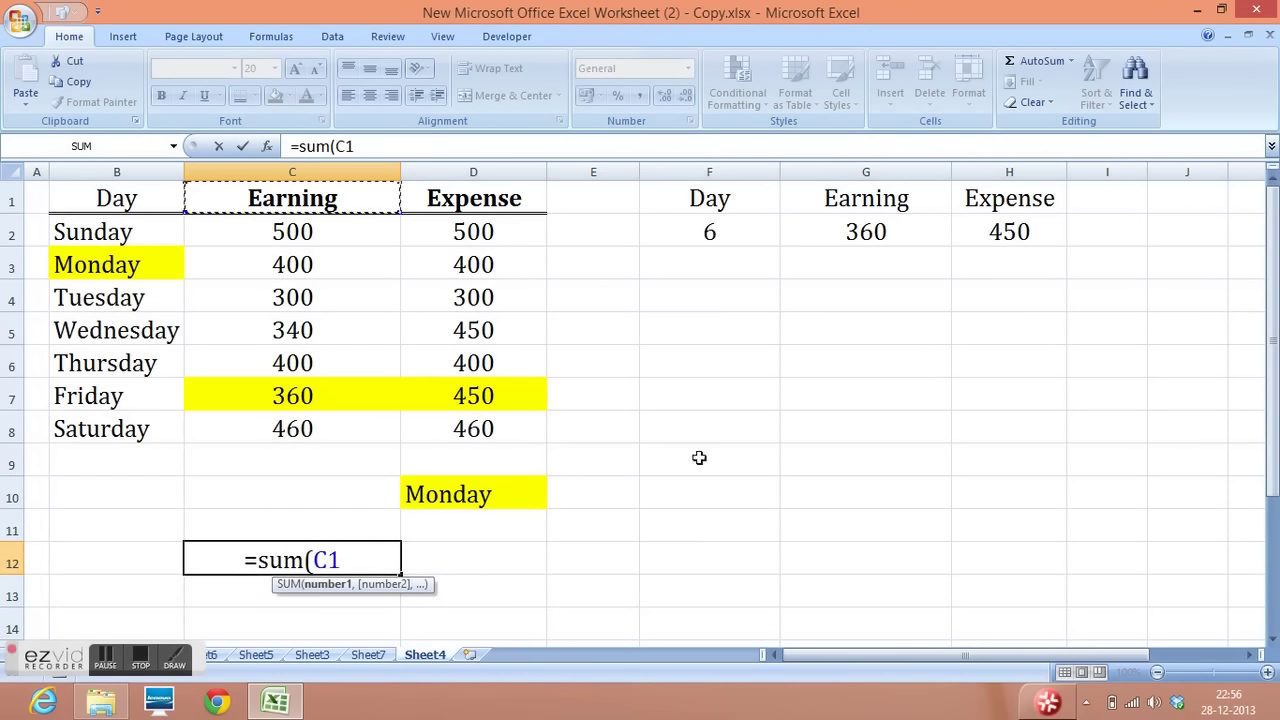
pyautogui.write(':C1')
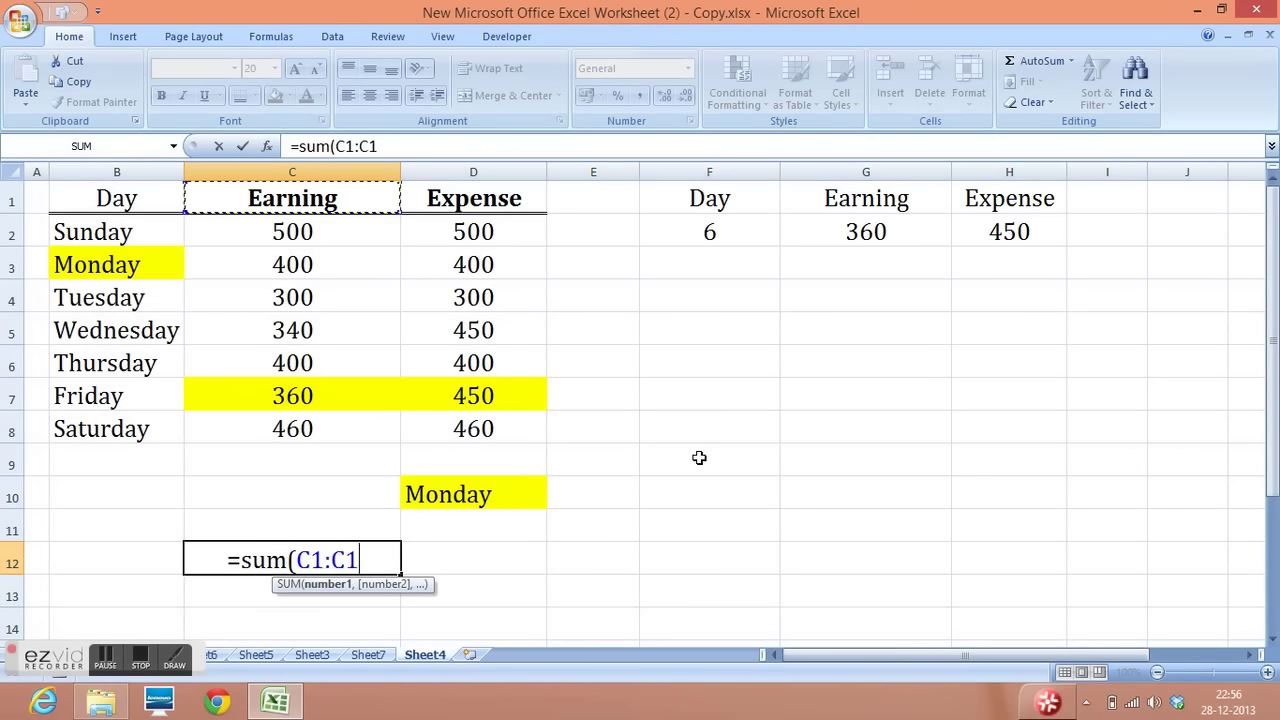
pyautogui.press('BackSpace')
pyautogui.press('BackSpace')
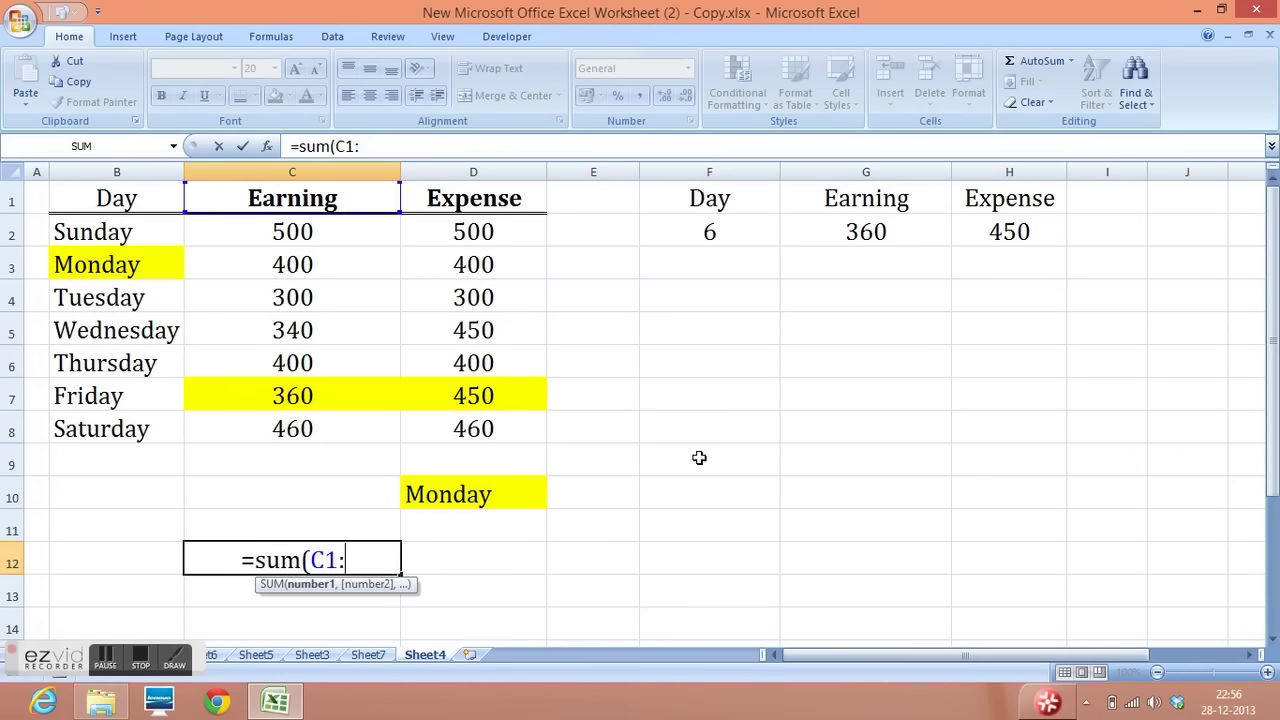
# - Complete the C12 formula with OFFSET(C1,7,0) as the end of the range, giving =SUM(C1:OFFSET(C1,7,0))
pyautogui.write('offset')
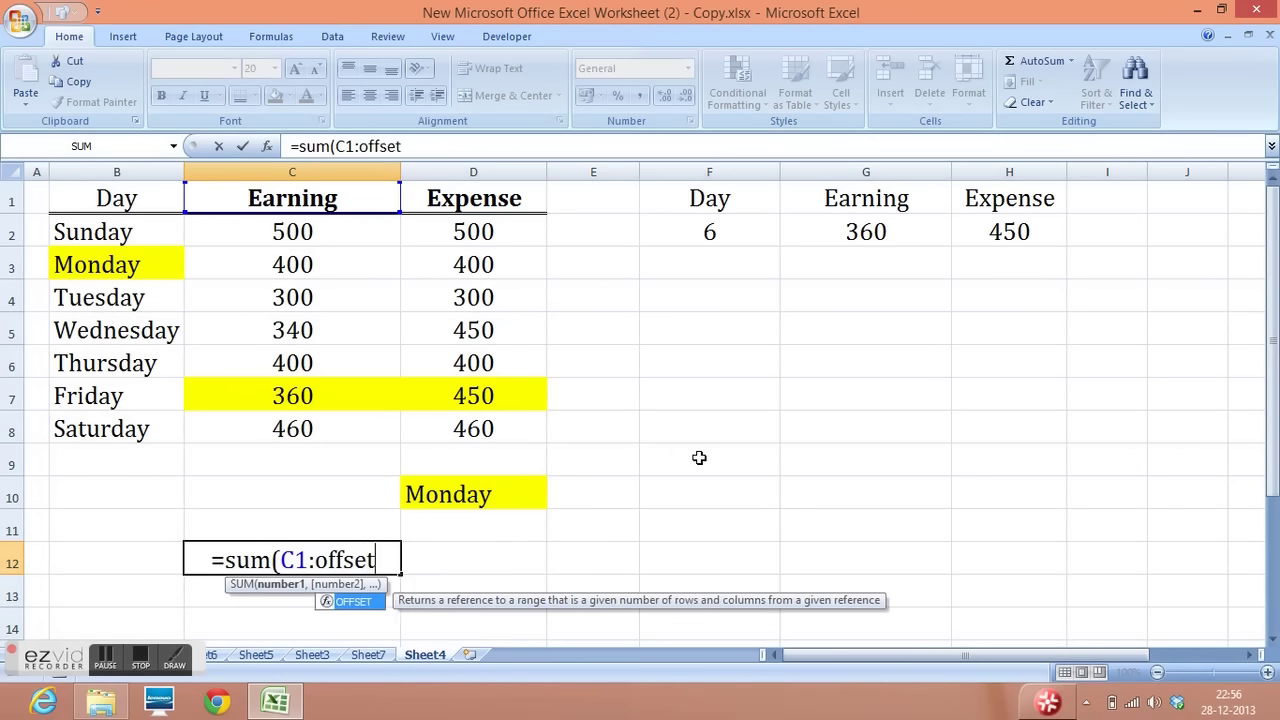
pyautogui.write('(')
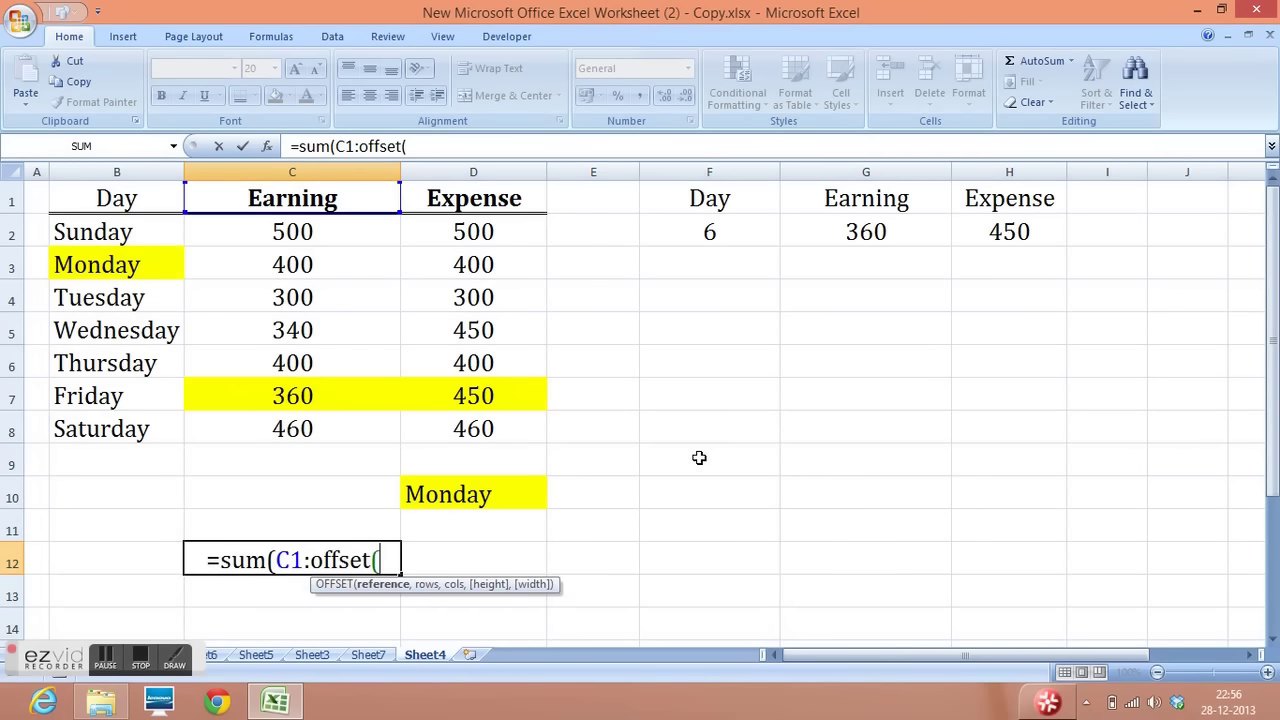
pyautogui.write('C1')
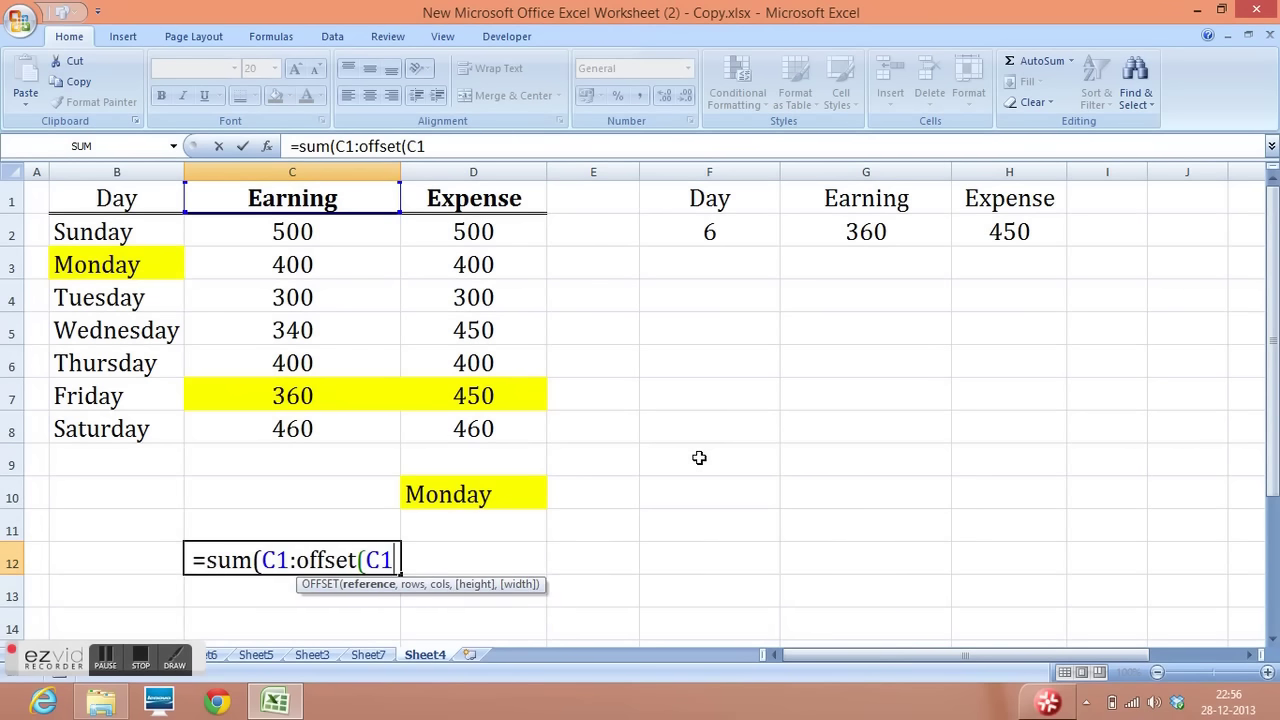
pyautogui.write(',')
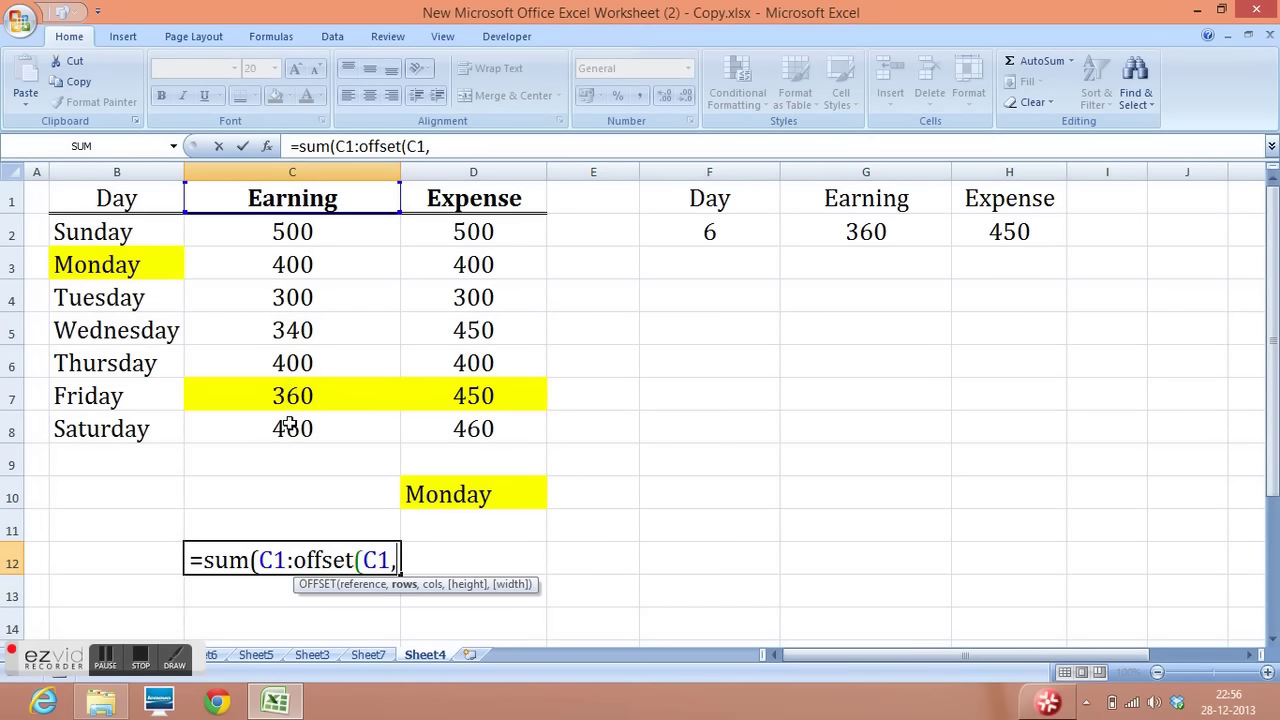
pyautogui.write(',7,')
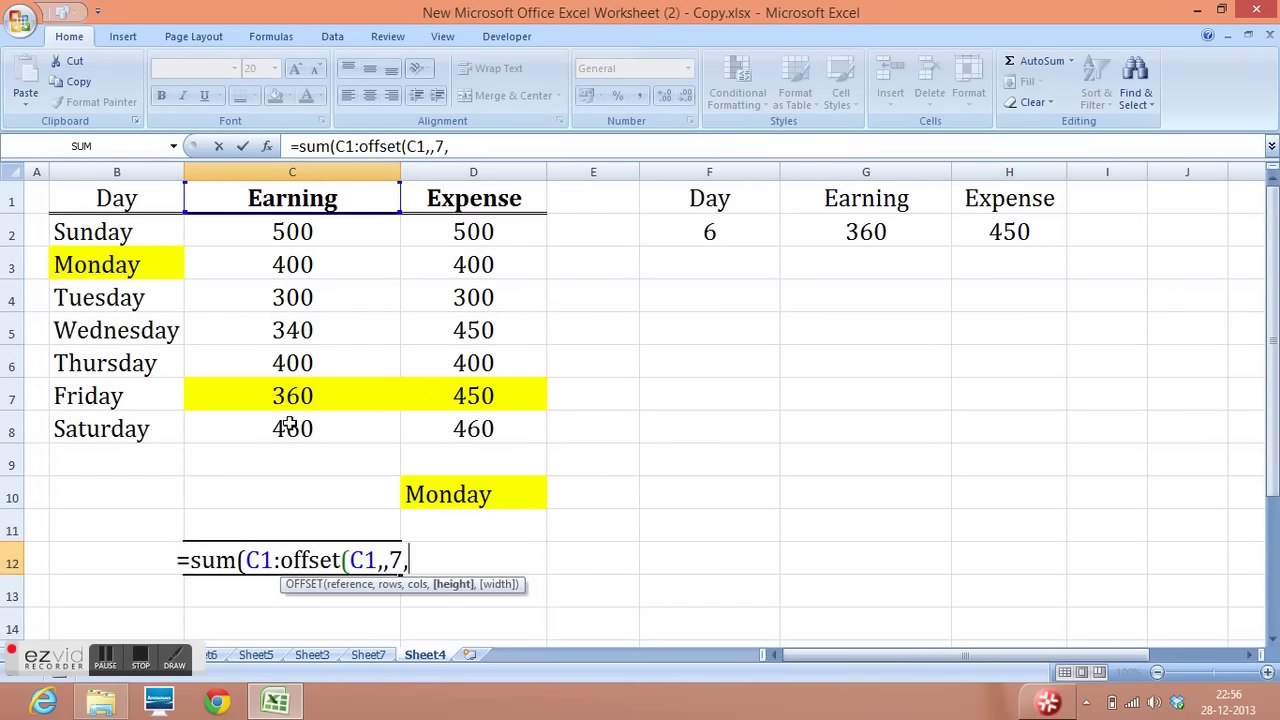
pyautogui.press('BackSpace')
pyautogui.press('BackSpace')
pyautogui.press('BackSpace')
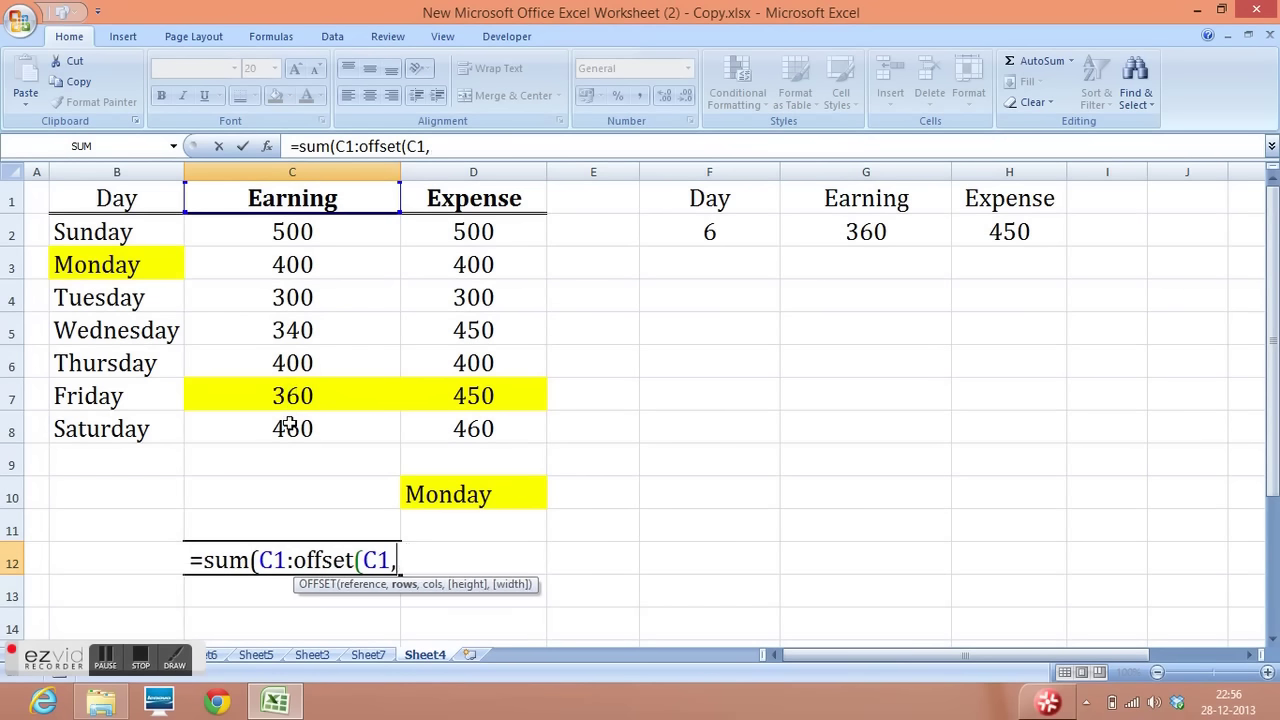
pyautogui.write('7')
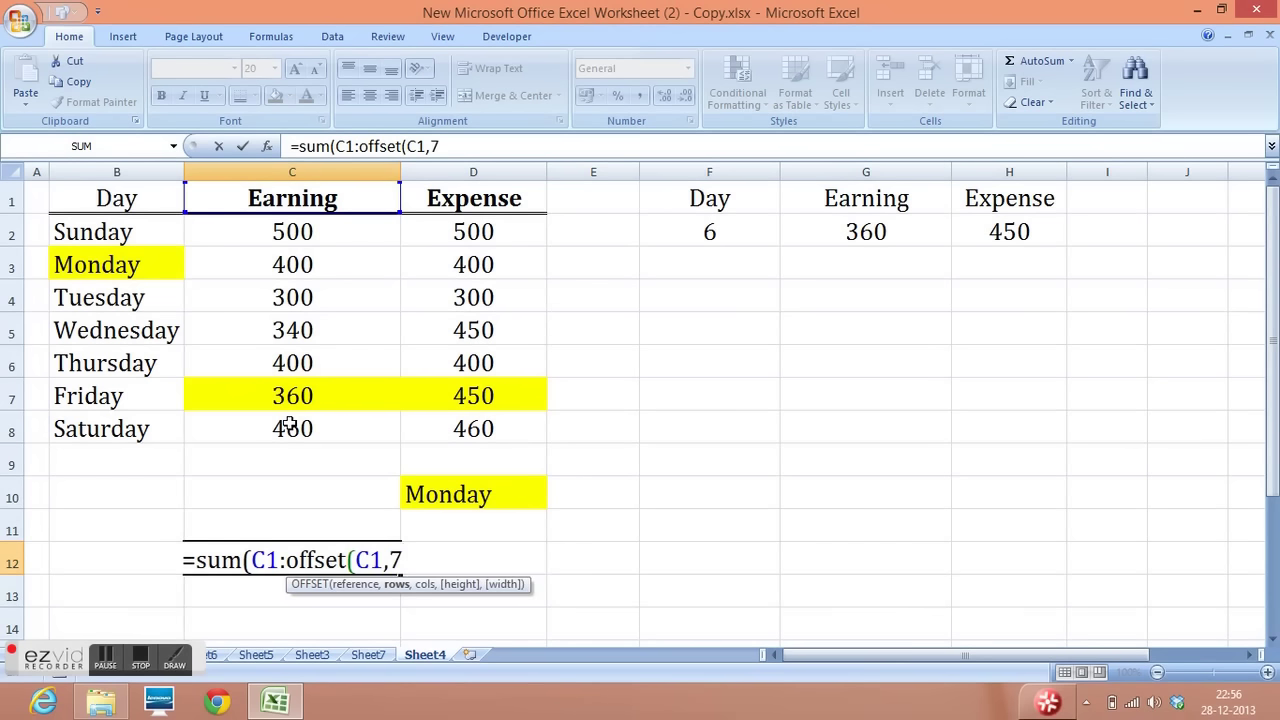
pyautogui.write(',')
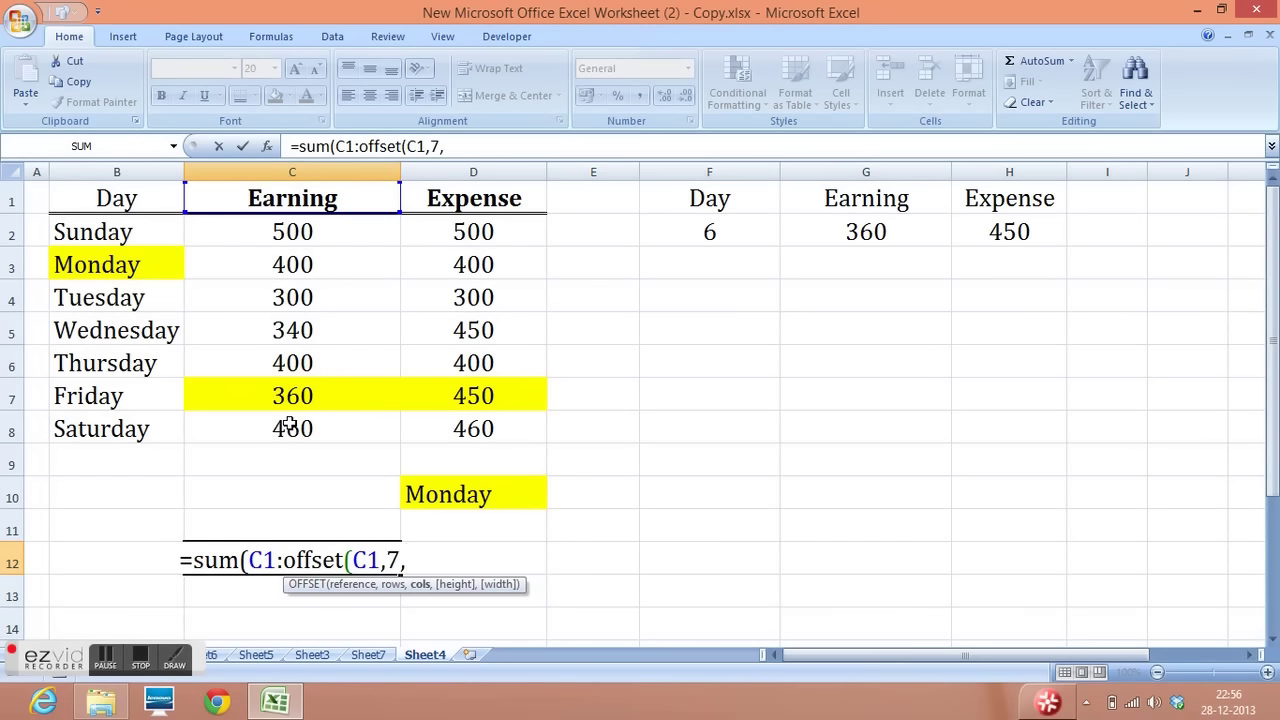
pyautogui.write('0')
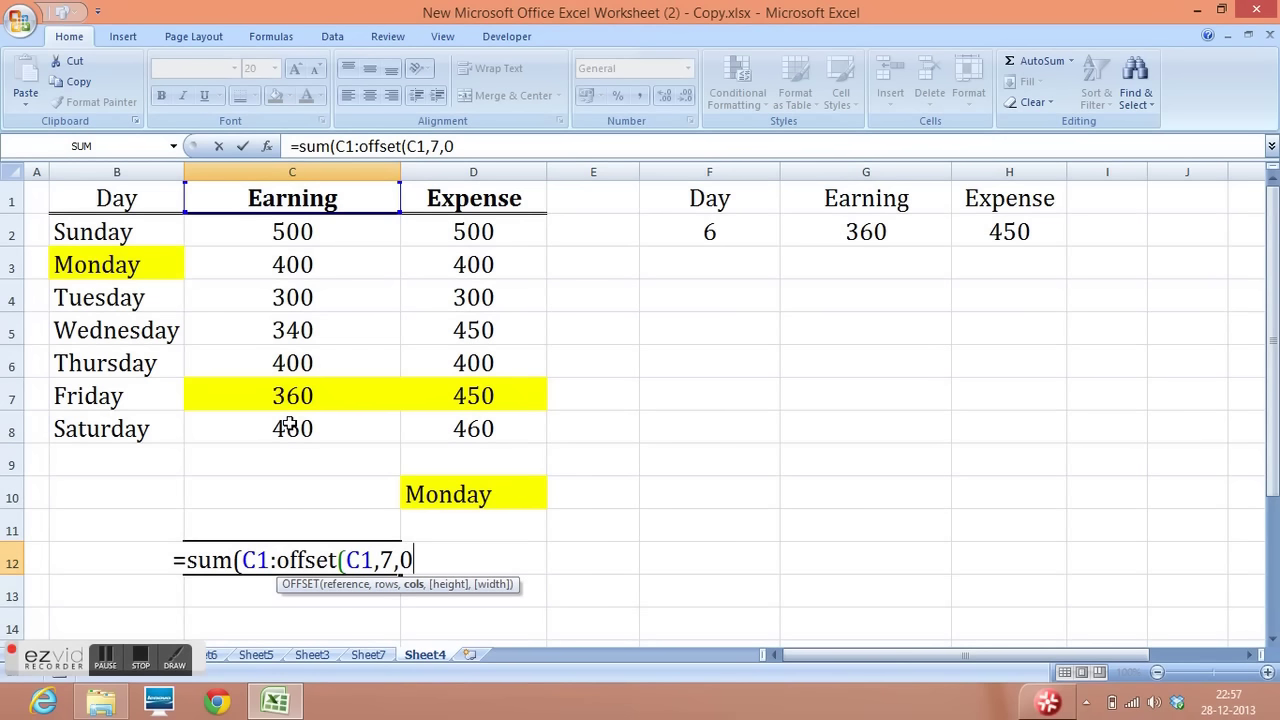
pyautogui.write('))')
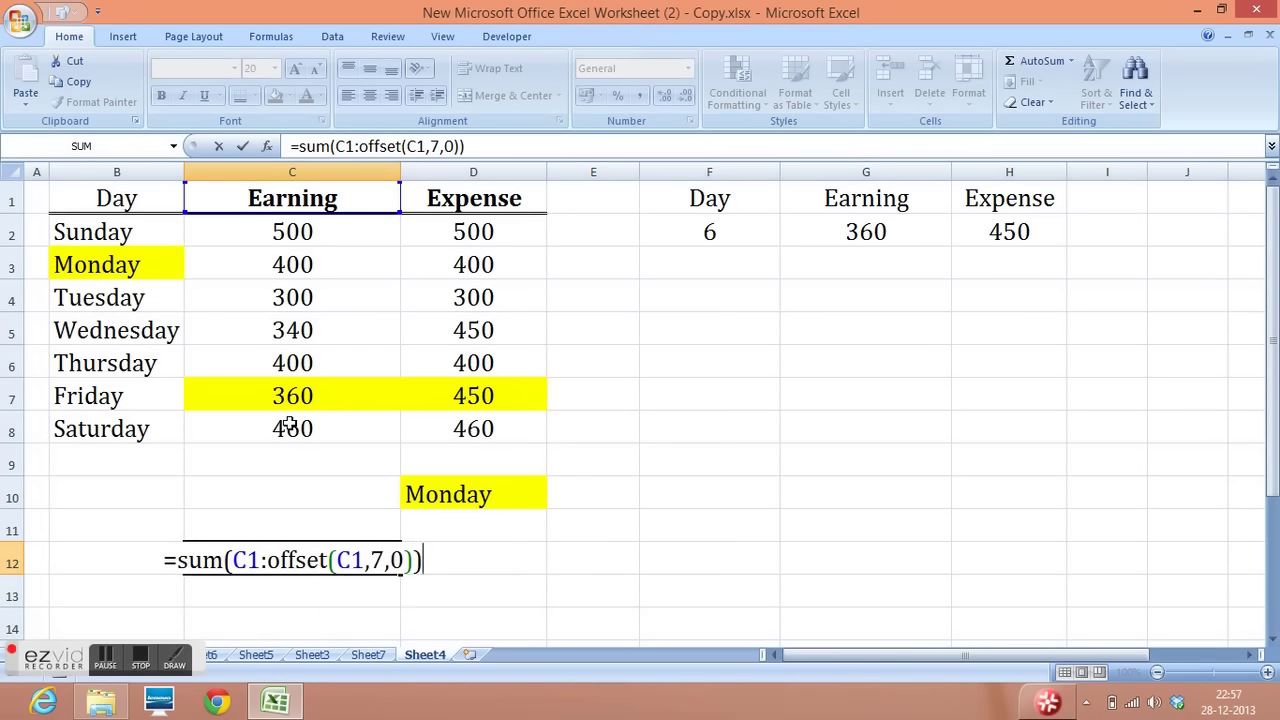
pyautogui.press('Return')
# - Compare the formula result in C12 with the status bar sum of the earnings in C2:C8
pyautogui.click(316, 560)
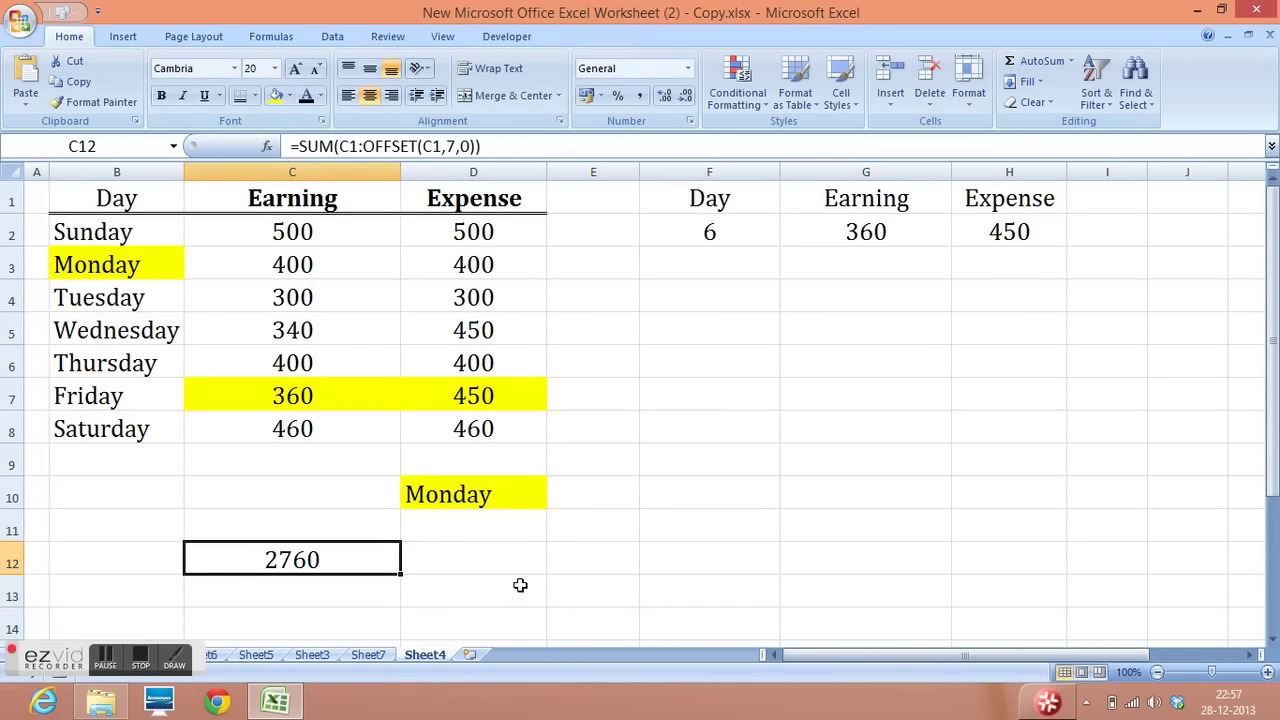
pyautogui.moveTo(322, 234); pyautogui.dragTo(329, 415)
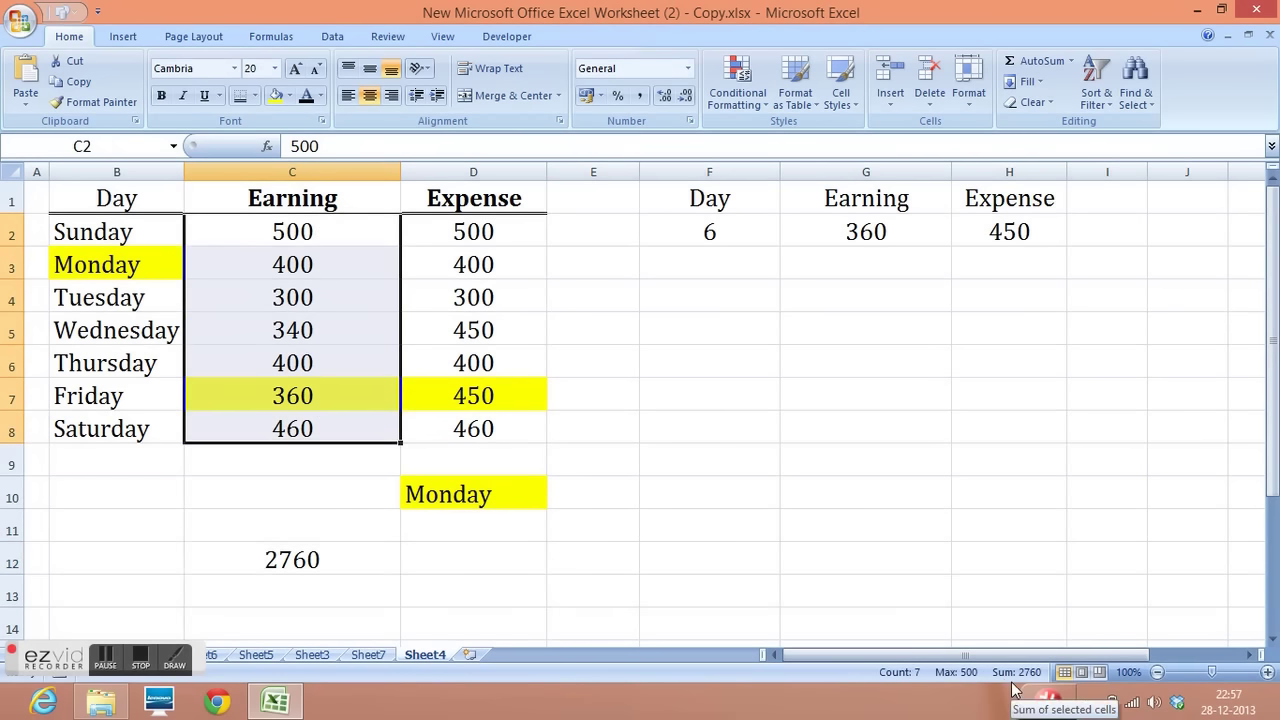
pyautogui.click(831, 478)
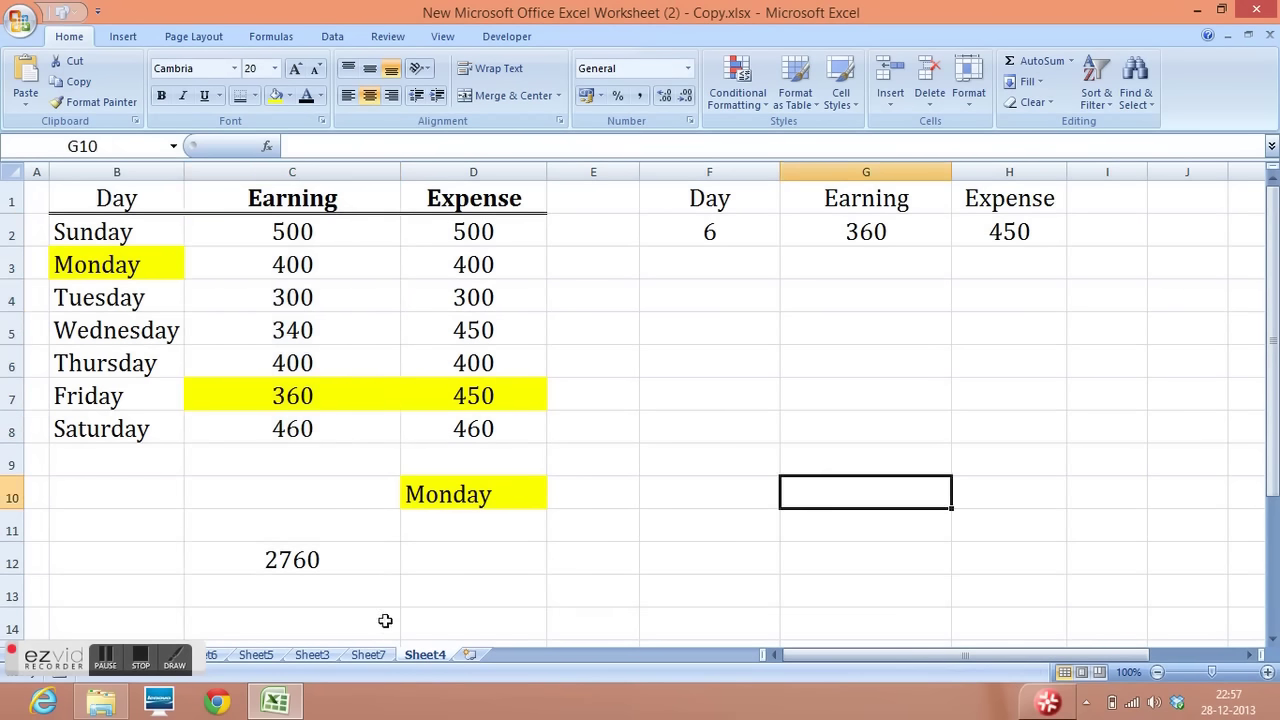
# - Switch to Sheet7 to view the OFFSET function's description and syntax
pyautogui.click(372, 655)
pyautogui.click(492, 566)
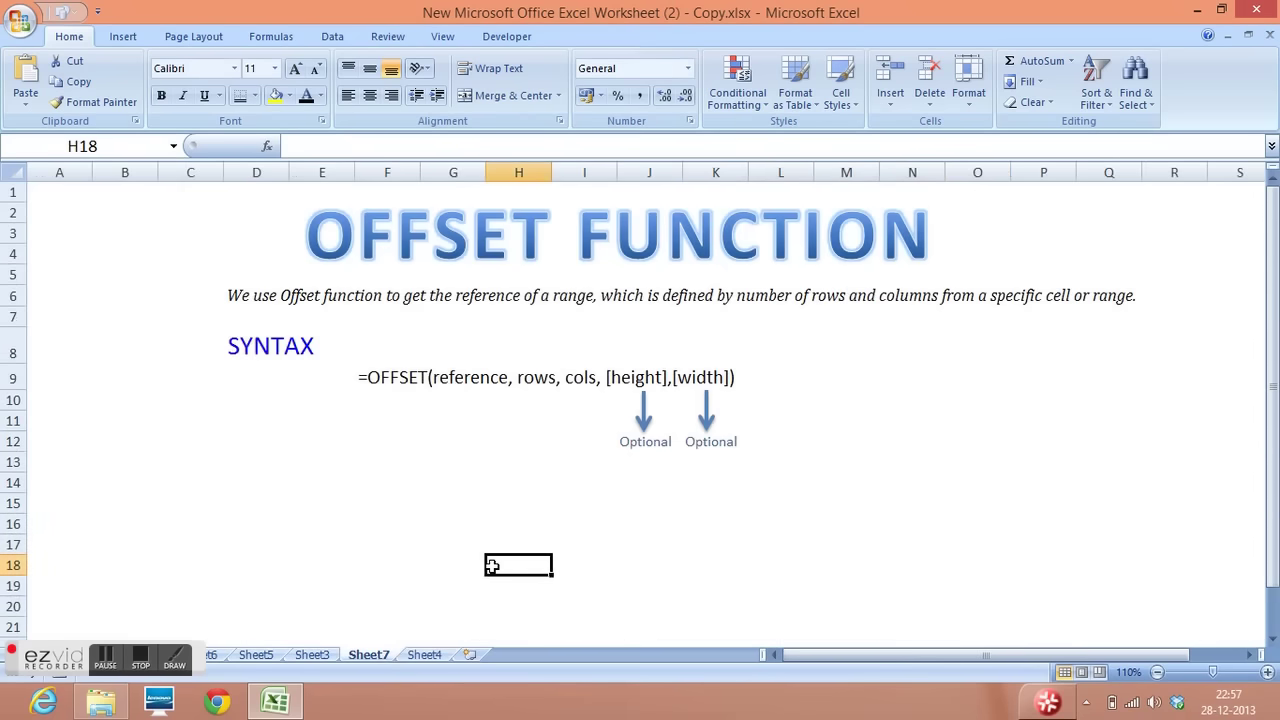